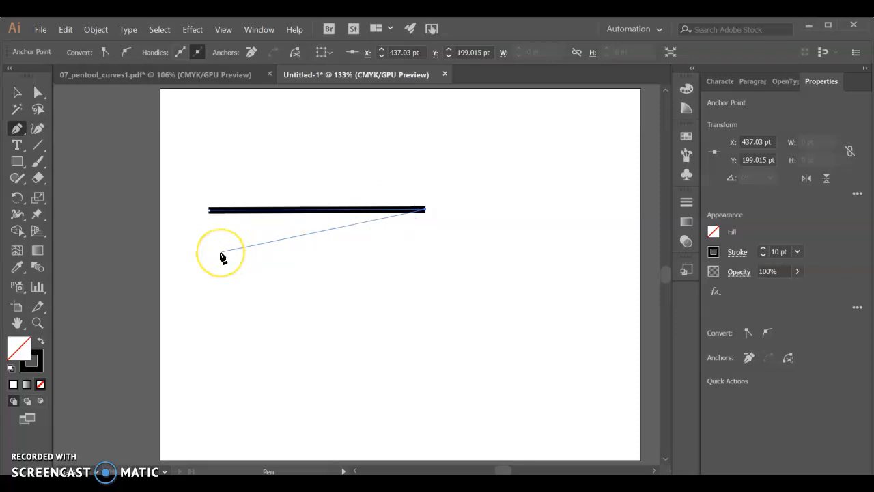
# Extend the straight line with two smooth curve anchors below it, first at the left and then at the right, and end the path.
pyautogui.moveTo(220, 254); pyautogui.dragTo(265, 336)
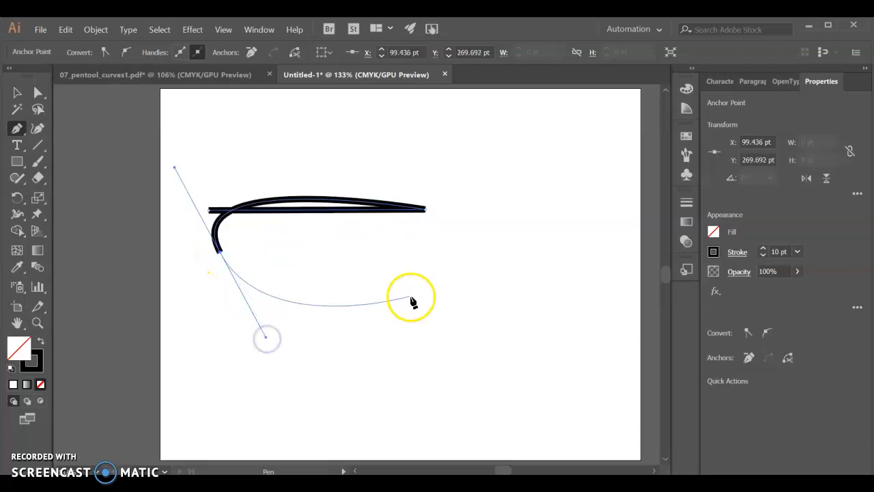
pyautogui.moveTo(442, 288); pyautogui.dragTo(443, 345)
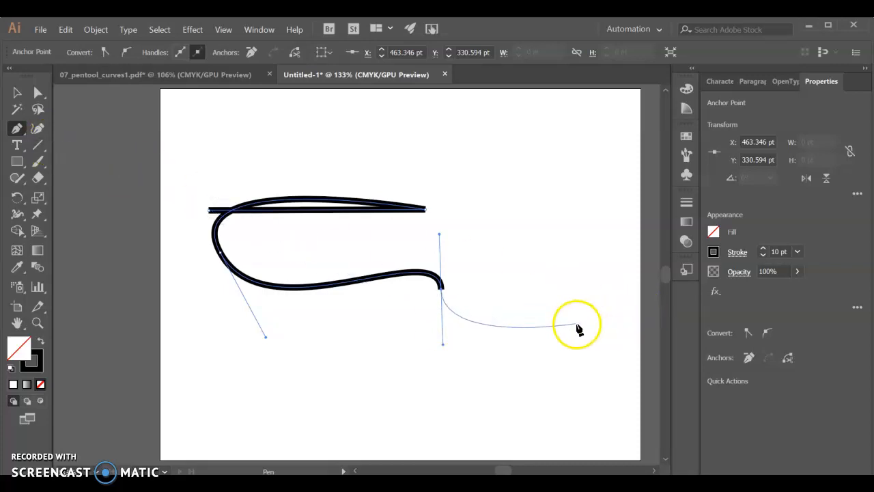
pyautogui.keyDown('ctrl'); pyautogui.click(560, 320); pyautogui.keyUp('ctrl')
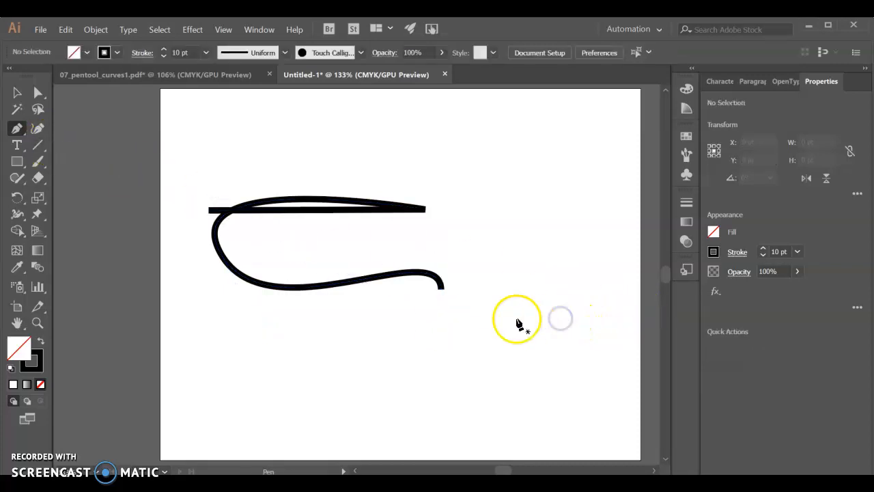
# Move the curve's end anchor point to the right with the Direct Selection tool, to about X 545 pt, Y 335 pt.
pyautogui.scroll(2, 477, 311)
pyautogui.scroll(3, 458, 301)
pyautogui.click(36, 93)
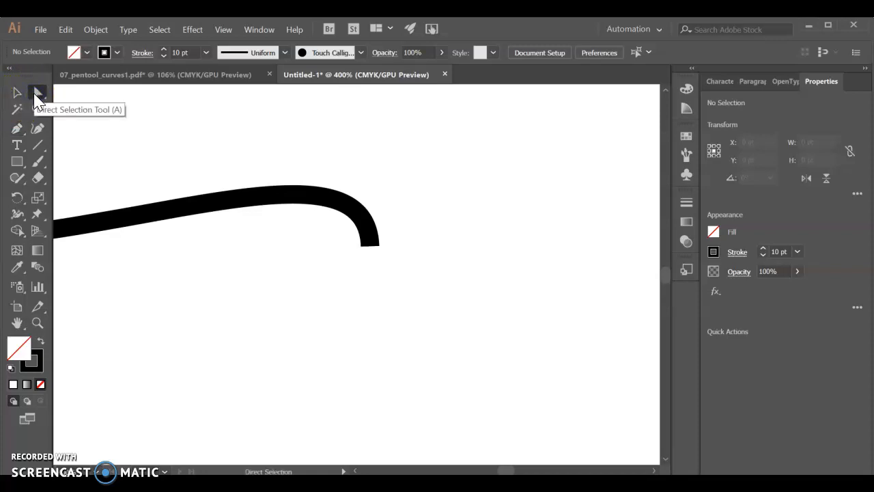
pyautogui.click(372, 248)
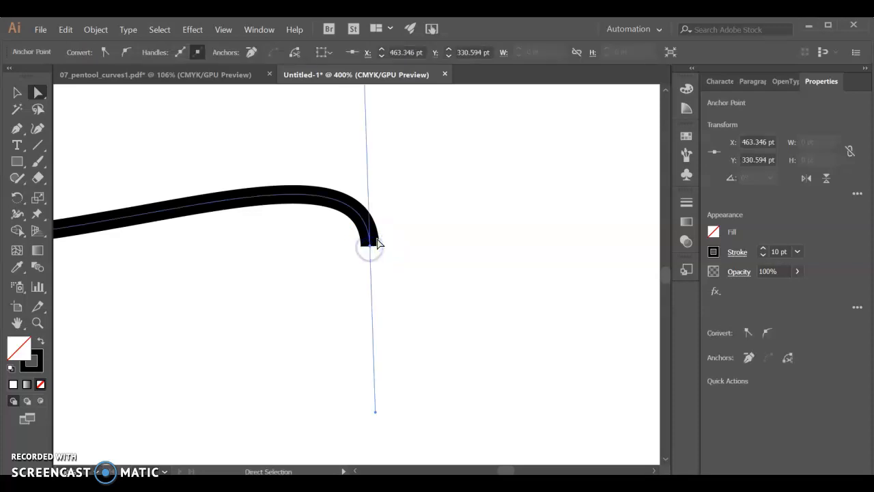
pyautogui.scroll(1, 389, 277)
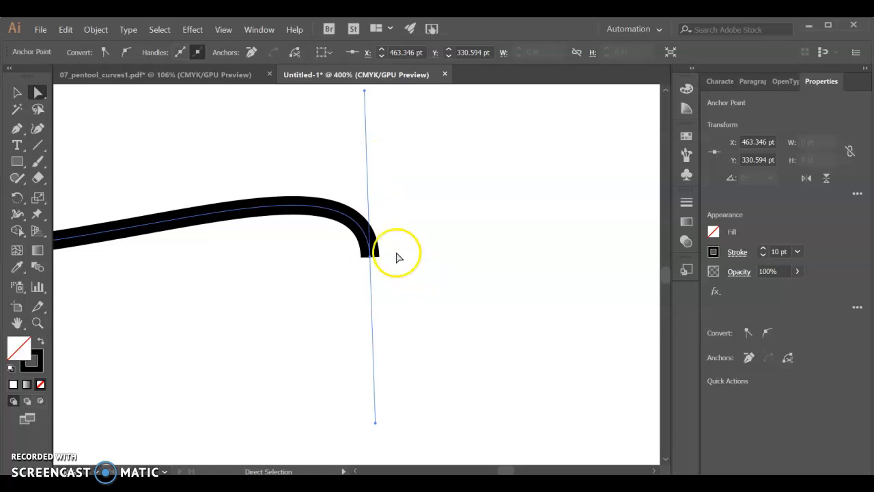
pyautogui.moveTo(371, 258)
pyautogui.mouseDown()
pyautogui.moveTo(562, 271)
pyautogui.moveTo(329, 288)
pyautogui.moveTo(520, 264)
pyautogui.mouseUp()
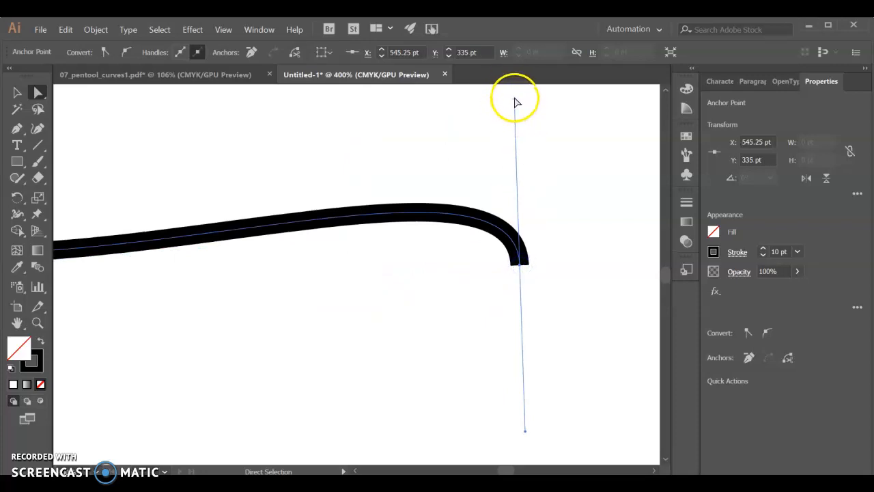
# Swing the end anchor's upper handle to below the anchor so the last segment bows downward.
pyautogui.click(486, 120)
pyautogui.click(520, 261)
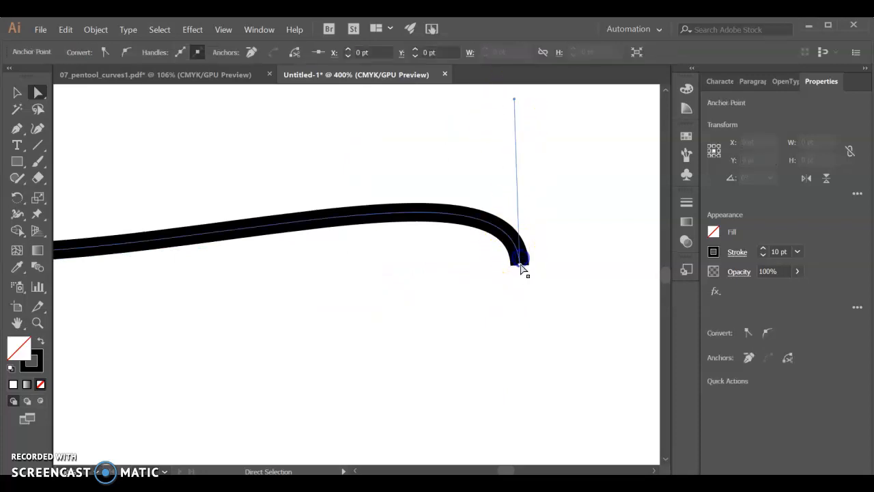
pyautogui.moveTo(516, 104)
pyautogui.mouseDown()
pyautogui.moveTo(460, 144)
pyautogui.moveTo(353, 355)
pyautogui.moveTo(499, 433)
pyautogui.moveTo(534, 427)
pyautogui.mouseUp()
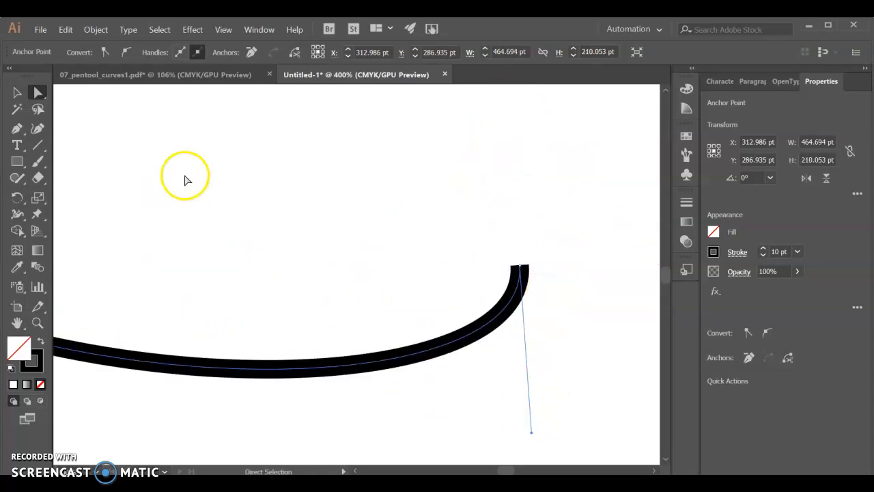
# Switch to the 07_pentool_curves1.pdf document, select the Pen tool and set the fill to None for tracing the waves.
pyautogui.click(130, 74)
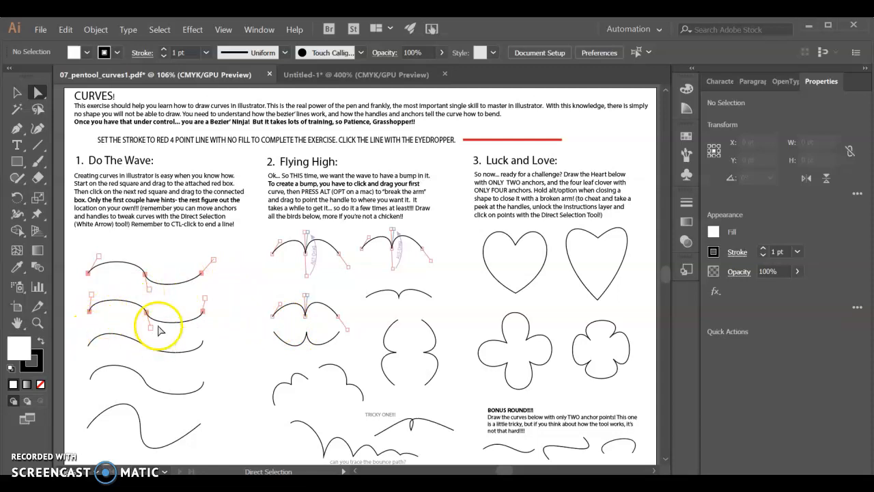
pyautogui.scroll(2, 151, 292)
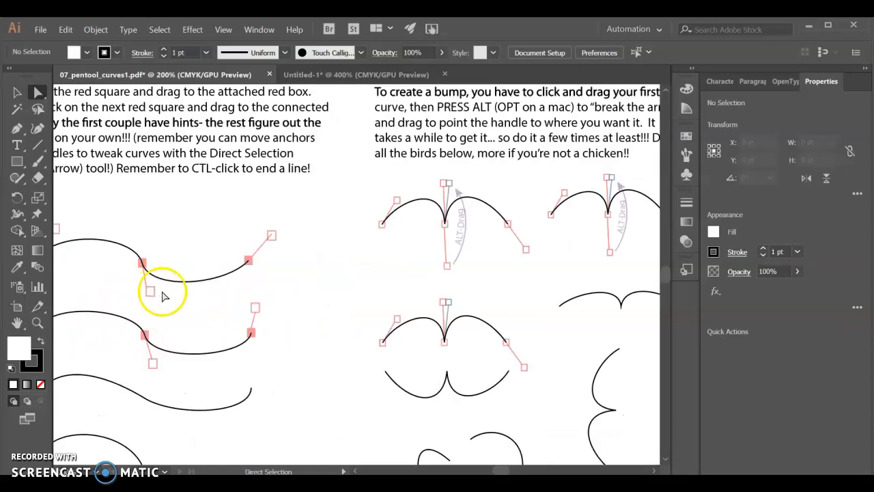
pyautogui.hscroll(-5, 180, 294)
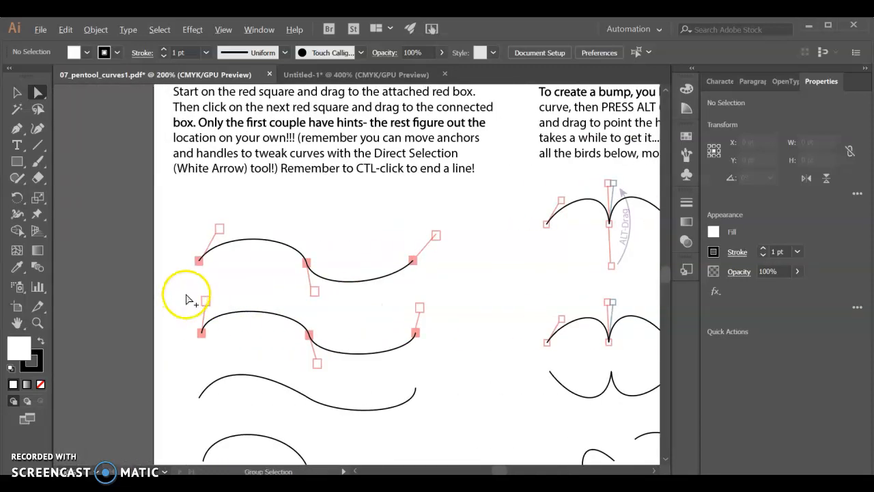
pyautogui.scroll(2, 185, 299)
pyautogui.hscroll(2, 187, 296)
pyautogui.click(218, 280)
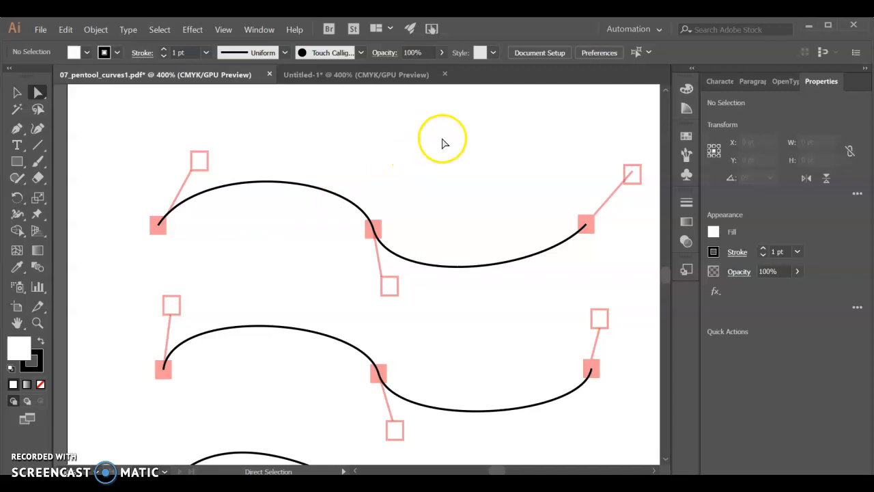
pyautogui.click(17, 128)
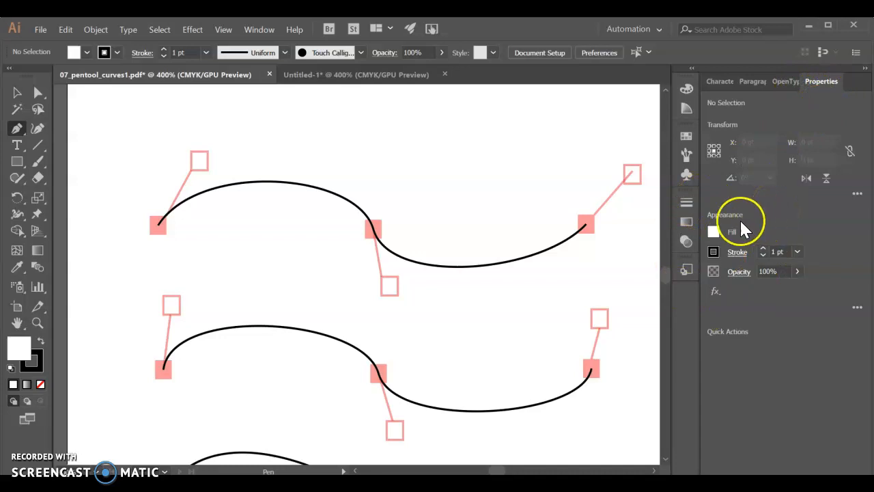
pyautogui.click(714, 233)
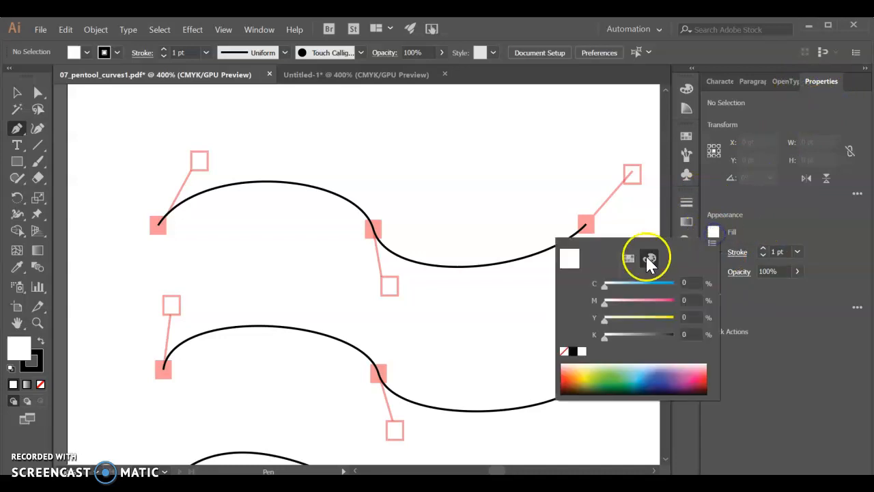
pyautogui.click(564, 351)
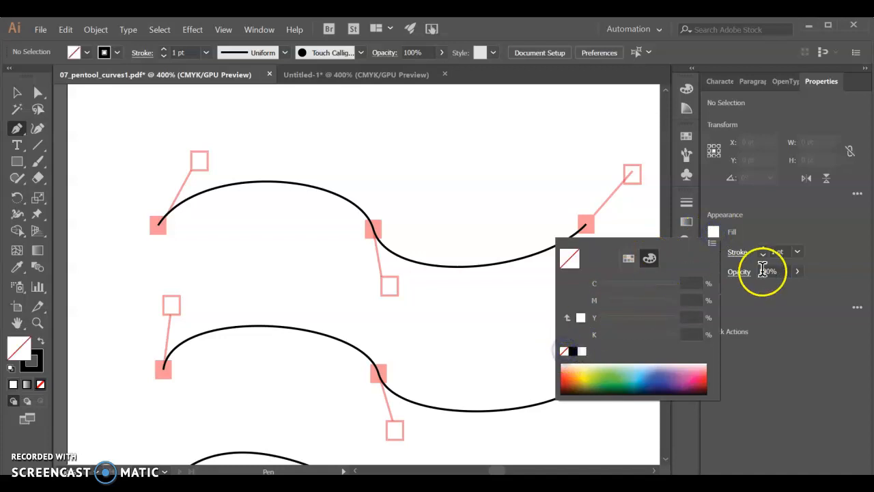
pyautogui.click(800, 215)
# Set the stroke to purple with a weight of 4 pt.
pyautogui.click(714, 252)
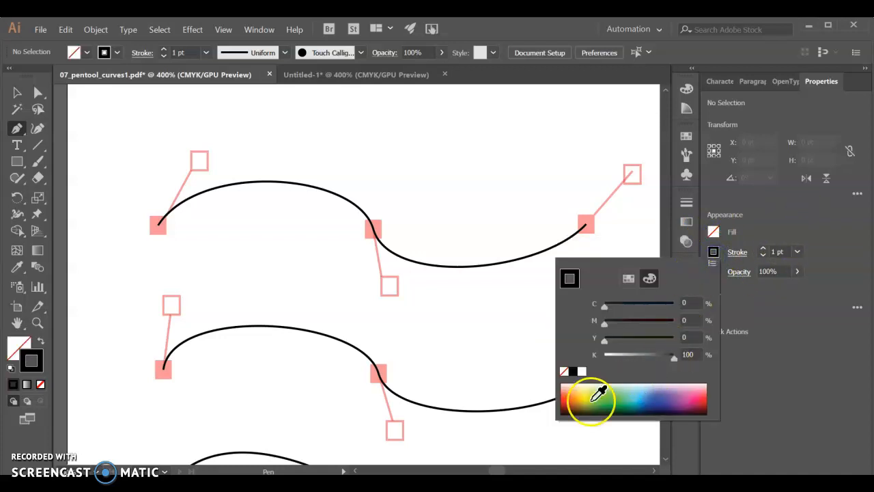
pyautogui.click(679, 396)
pyautogui.click(700, 332)
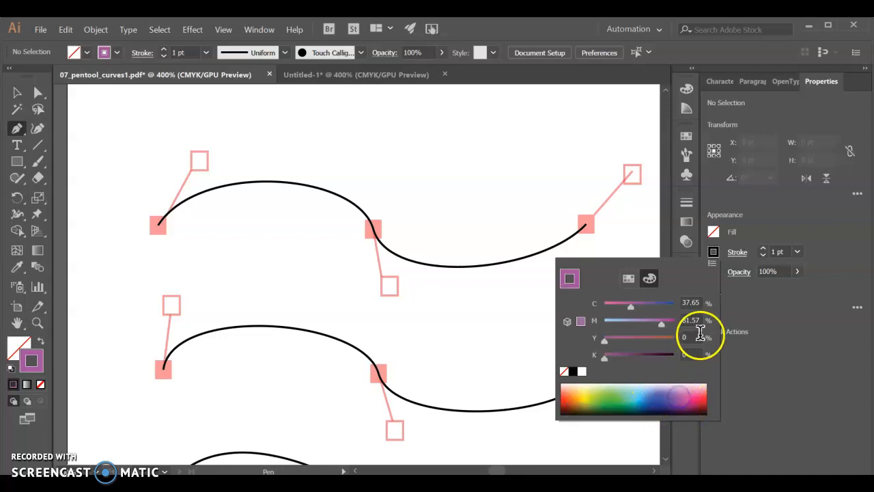
pyautogui.click(798, 252)
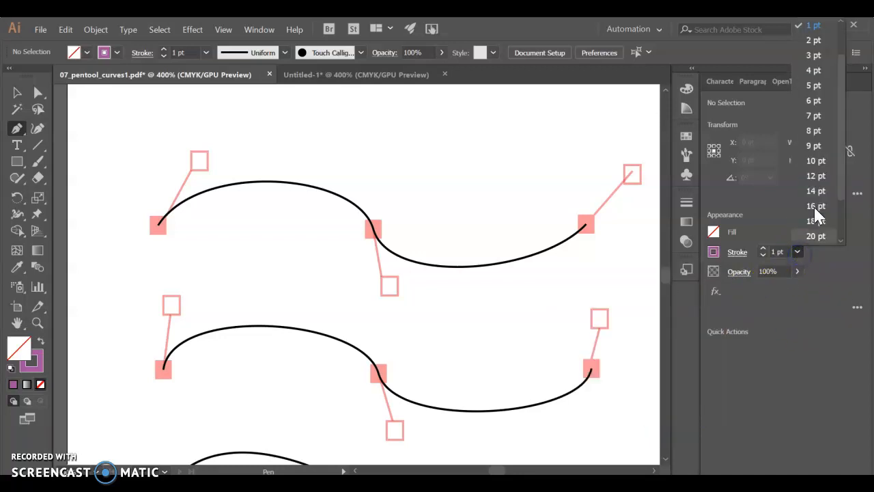
pyautogui.click(813, 72)
pyautogui.click(779, 252)
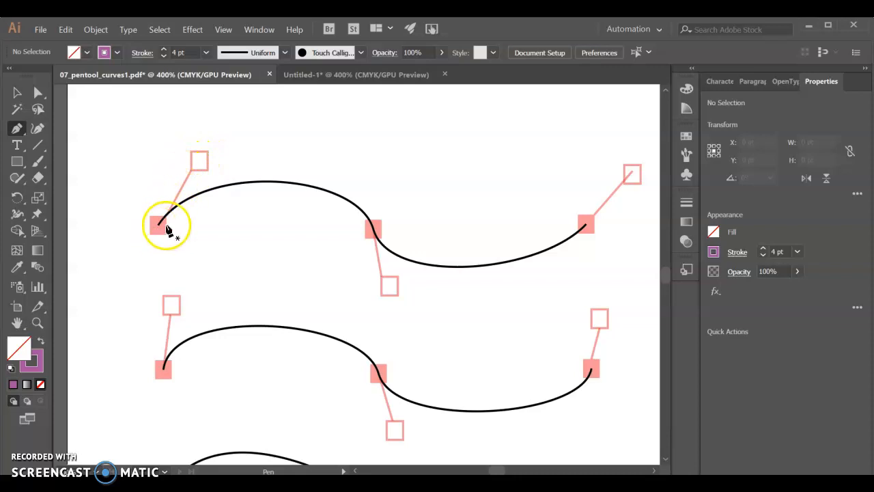
# Trace the first wave with three smooth anchors on the red squares, pulling each handle to its hint box, and end the path.
pyautogui.moveTo(158, 223); pyautogui.dragTo(168, 216)
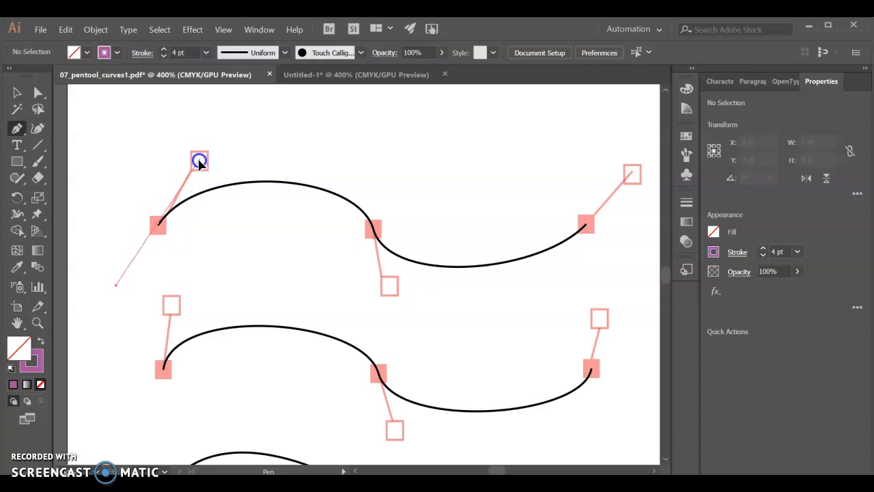
pyautogui.moveTo(199, 161); pyautogui.dragTo(199, 162)
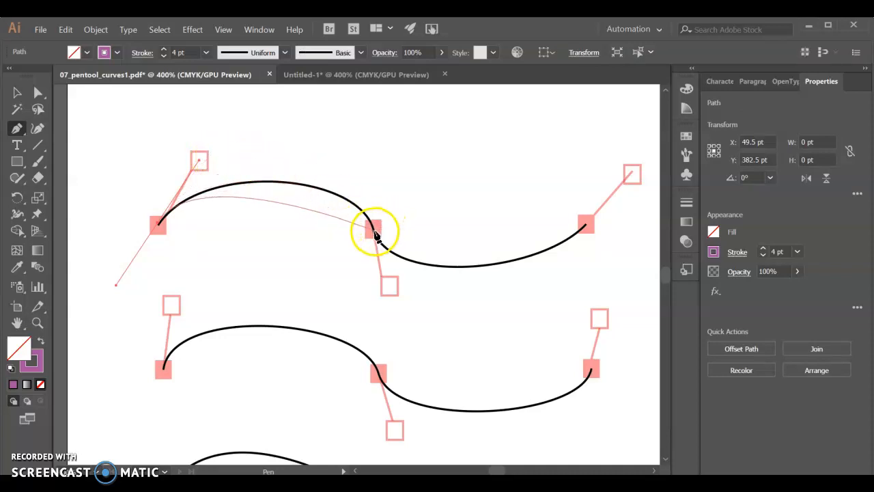
pyautogui.moveTo(374, 232); pyautogui.dragTo(390, 289)
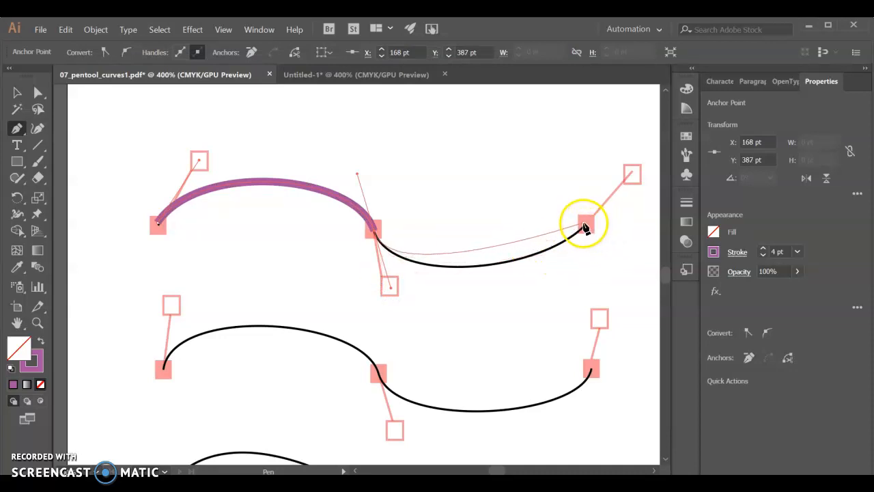
pyautogui.moveTo(584, 227); pyautogui.dragTo(633, 174)
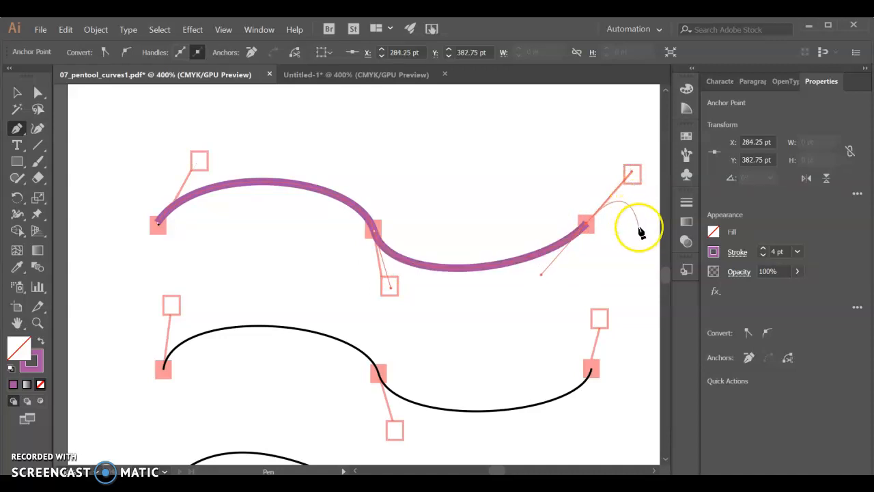
pyautogui.press('ctrl')
pyautogui.keyDown('ctrl'); pyautogui.click(505, 170); pyautogui.keyUp('ctrl')
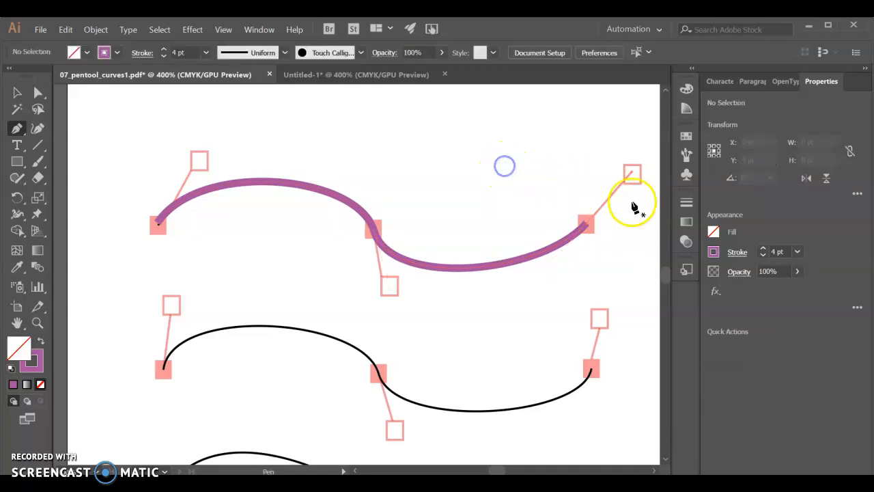
# Trace the second wave with three smooth anchors, pulling the handles to their connected hint boxes.
pyautogui.scroll(-2, 595, 287)
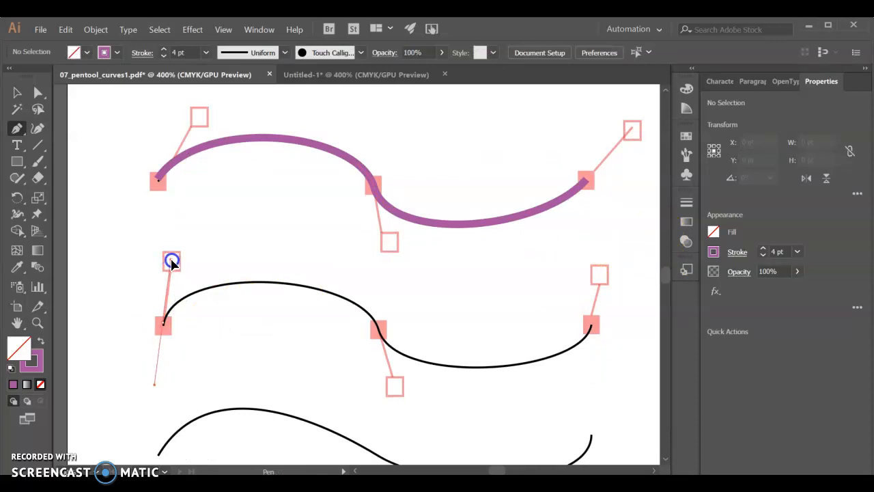
pyautogui.moveTo(378, 330); pyautogui.dragTo(394, 386)
pyautogui.moveTo(592, 330); pyautogui.dragTo(599, 277)
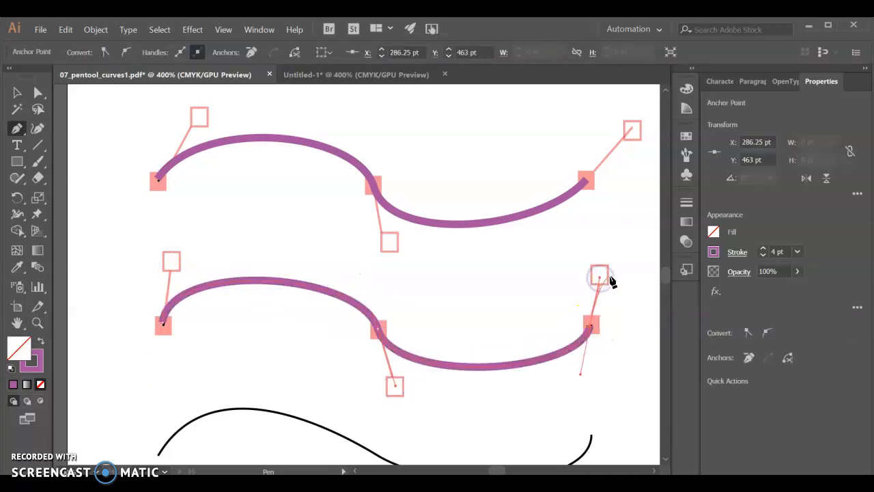
# Trace the third wave's first arch with two smooth anchors and tilt the starting handle to the right to fit the guide curve.
pyautogui.scroll(-2, 608, 284)
pyautogui.hscroll(3, 615, 301)
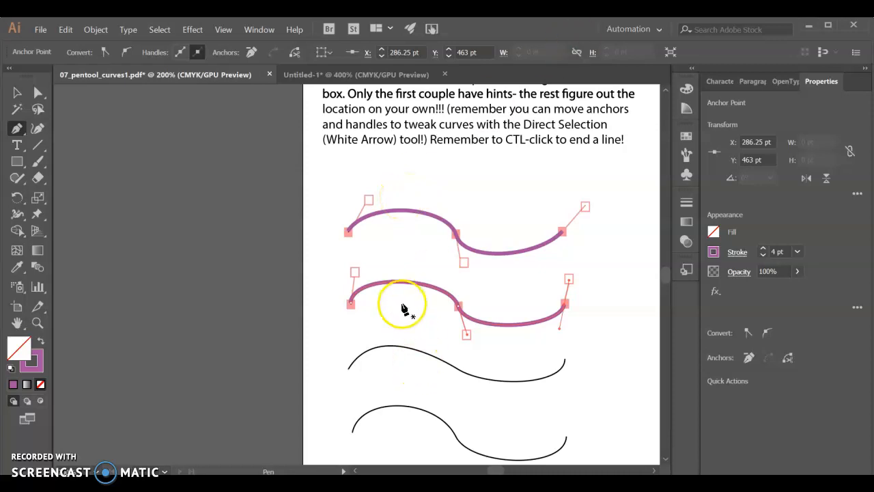
pyautogui.hscroll(3, 370, 304)
pyautogui.scroll(-2, 335, 321)
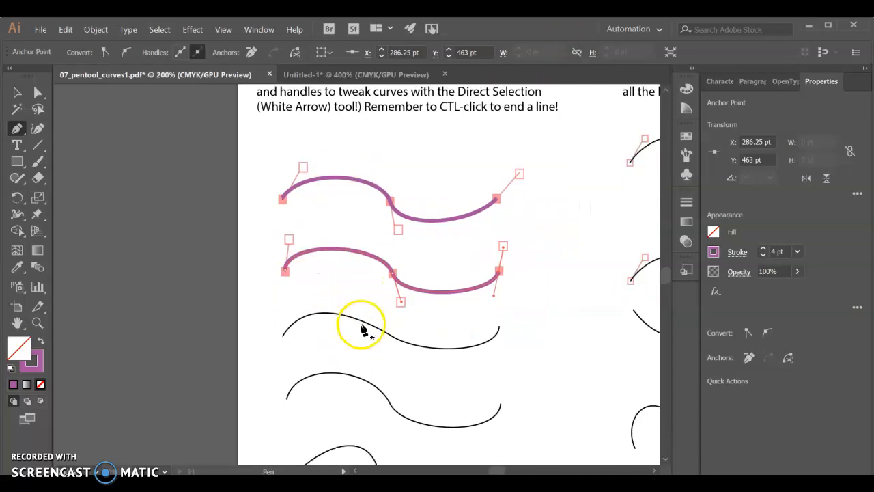
pyautogui.scroll(3, 290, 336)
pyautogui.hscroll(3, 292, 339)
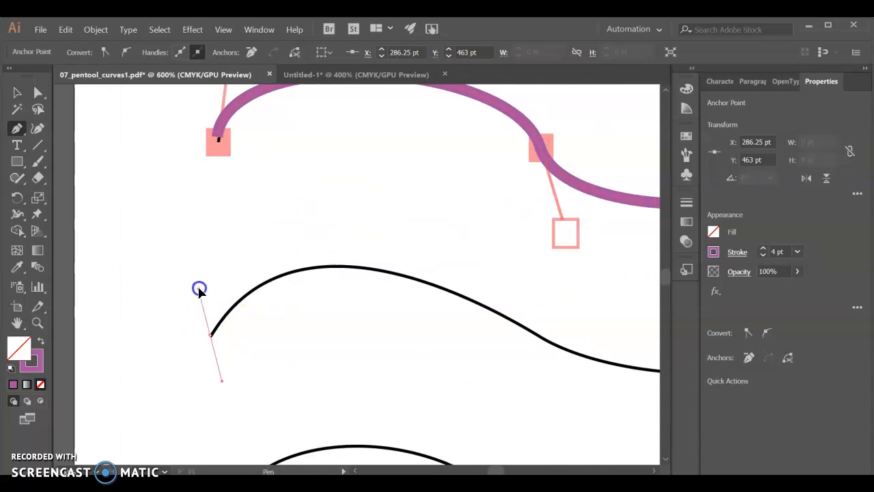
pyautogui.moveTo(202, 259); pyautogui.dragTo(202, 258)
pyautogui.hscroll(4, 281, 259)
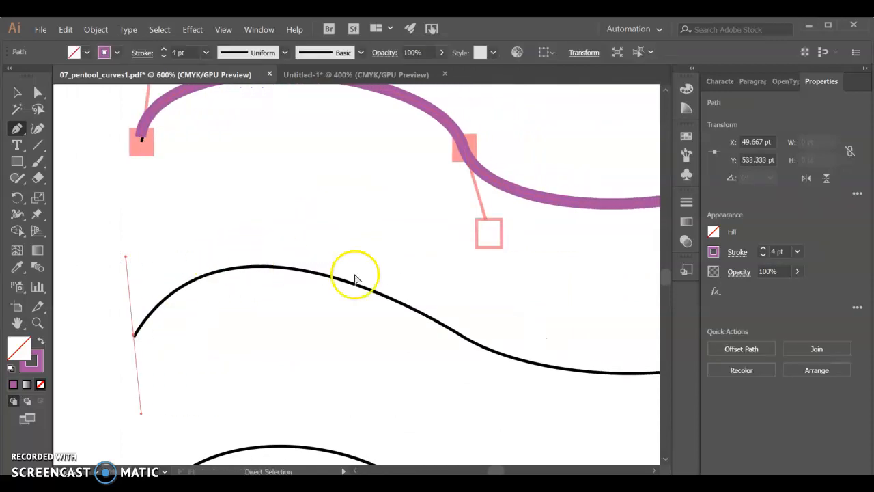
pyautogui.moveTo(471, 342)
pyautogui.mouseDown()
pyautogui.moveTo(531, 375)
pyautogui.moveTo(529, 416)
pyautogui.moveTo(519, 402)
pyautogui.moveTo(527, 421)
pyautogui.moveTo(571, 418)
pyautogui.moveTo(478, 410)
pyautogui.moveTo(552, 422)
pyautogui.moveTo(562, 435)
pyautogui.moveTo(606, 443)
pyautogui.moveTo(590, 449)
pyautogui.mouseUp()
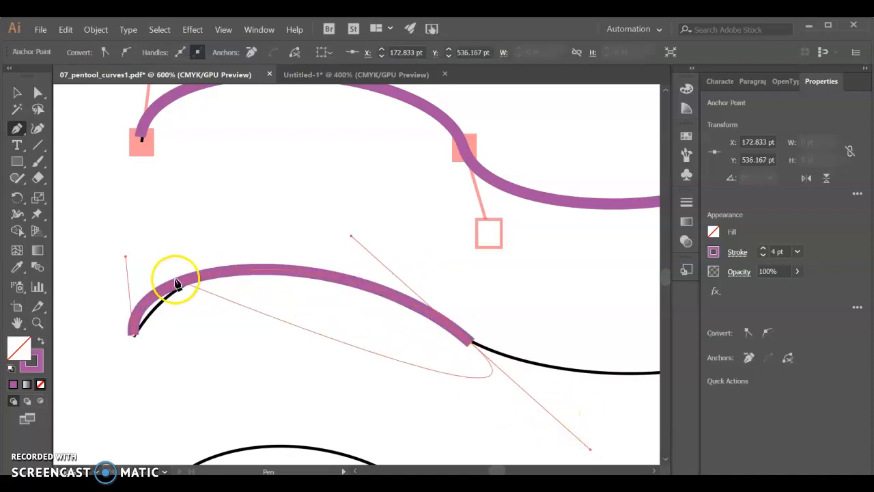
pyautogui.press('alt')
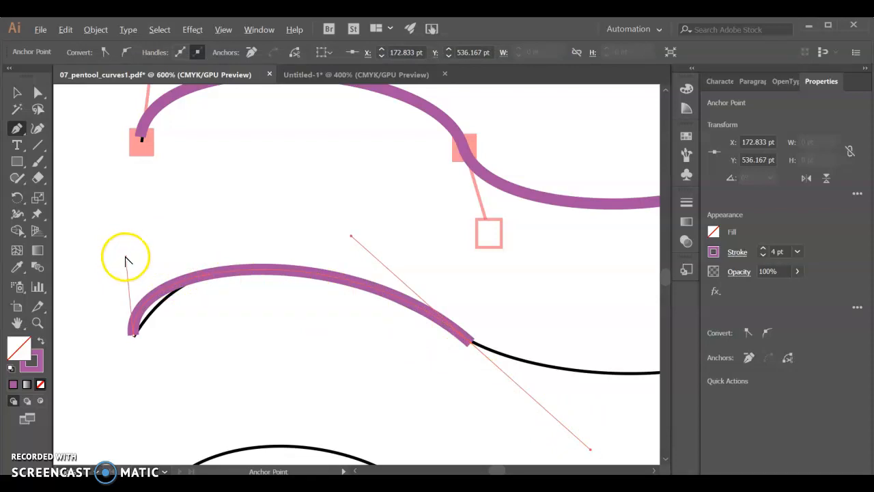
pyautogui.moveTo(125, 260); pyautogui.dragTo(149, 261)
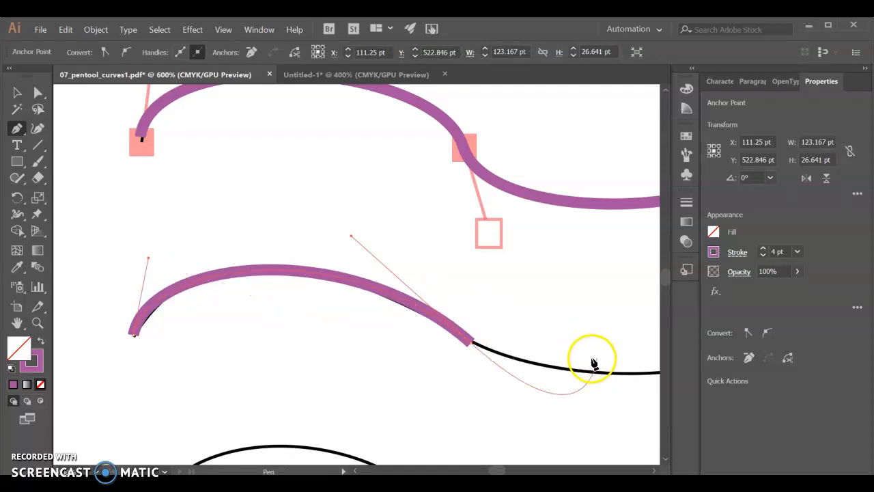
# Finish the third wave with a smooth end anchor, bend the middle and end handles to fit the guide curve, and end the path.
pyautogui.hscroll(5, 658, 379)
pyautogui.hscroll(4, 642, 379)
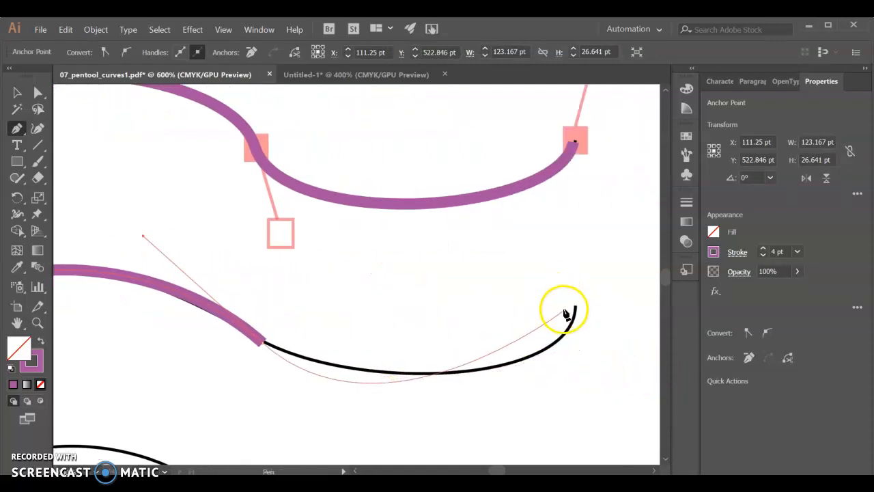
pyautogui.moveTo(577, 309)
pyautogui.mouseDown()
pyautogui.moveTo(560, 296)
pyautogui.moveTo(531, 296)
pyautogui.mouseUp()
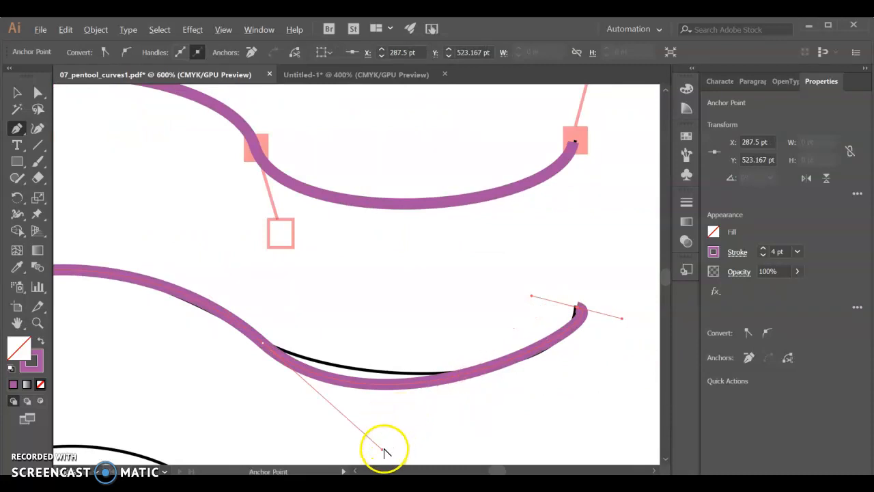
pyautogui.moveTo(382, 448); pyautogui.dragTo(425, 424)
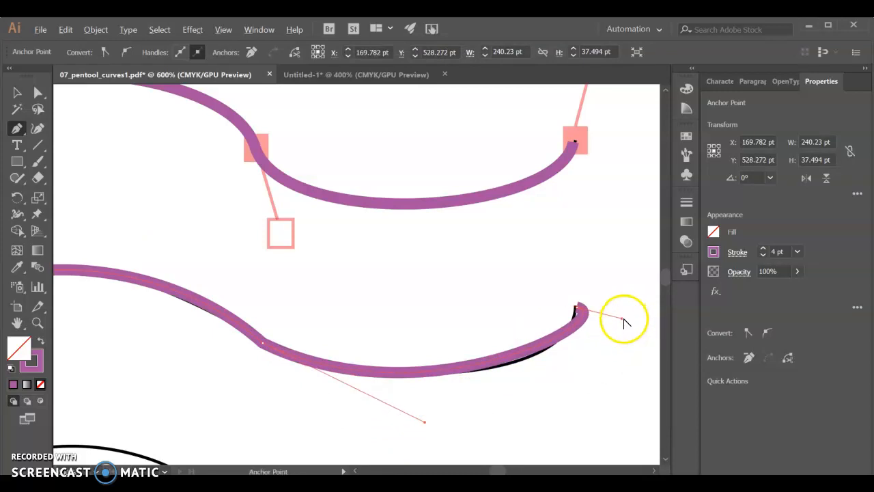
pyautogui.moveTo(590, 344); pyautogui.dragTo(585, 346)
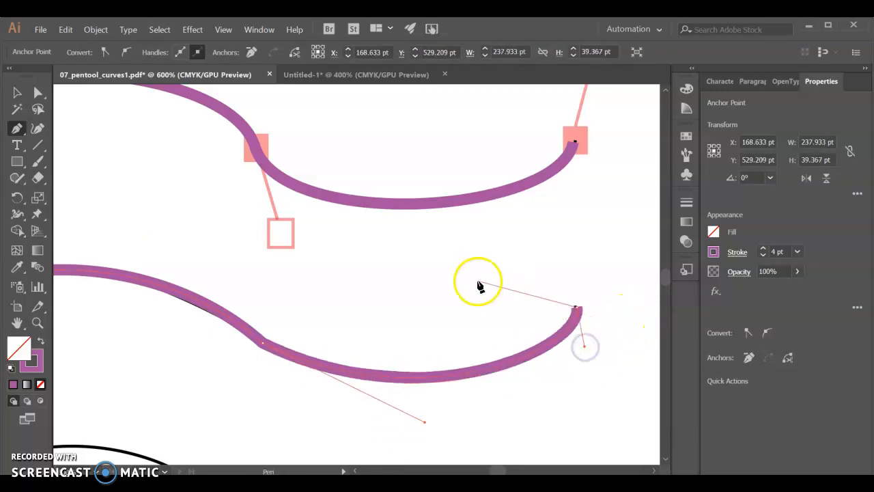
pyautogui.click(592, 213)
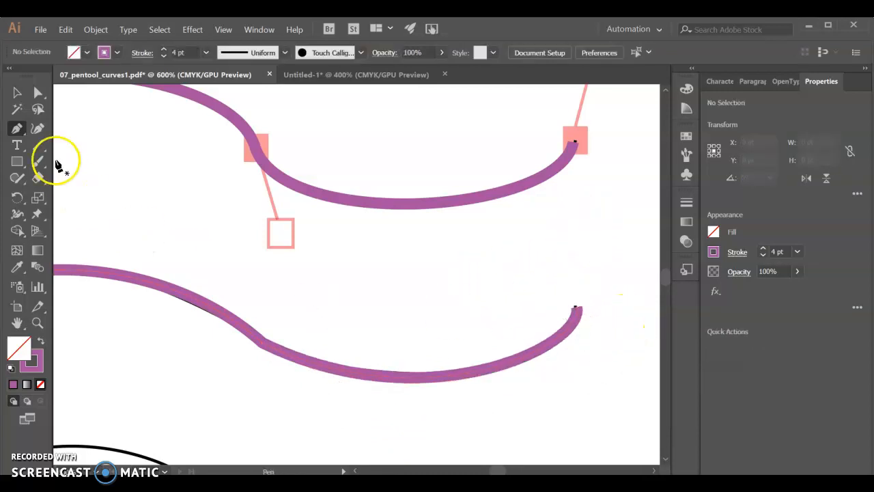
pyautogui.click(37, 92)
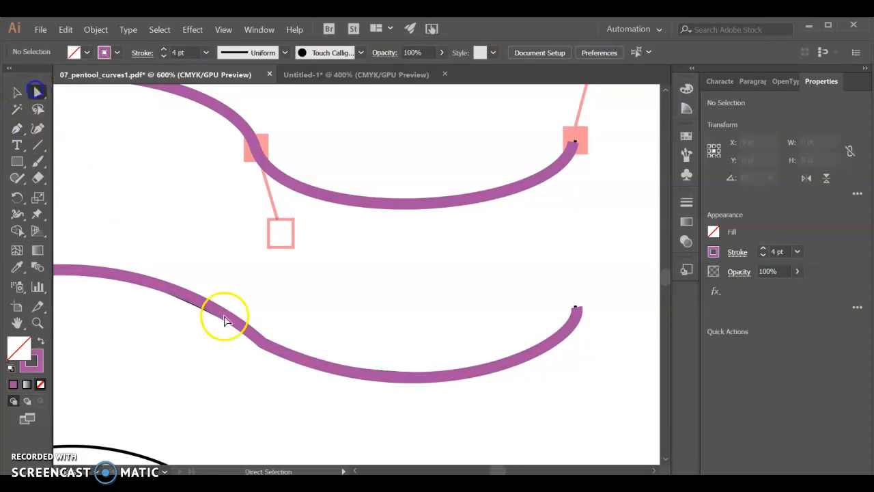
pyautogui.click(265, 346)
pyautogui.click(262, 342)
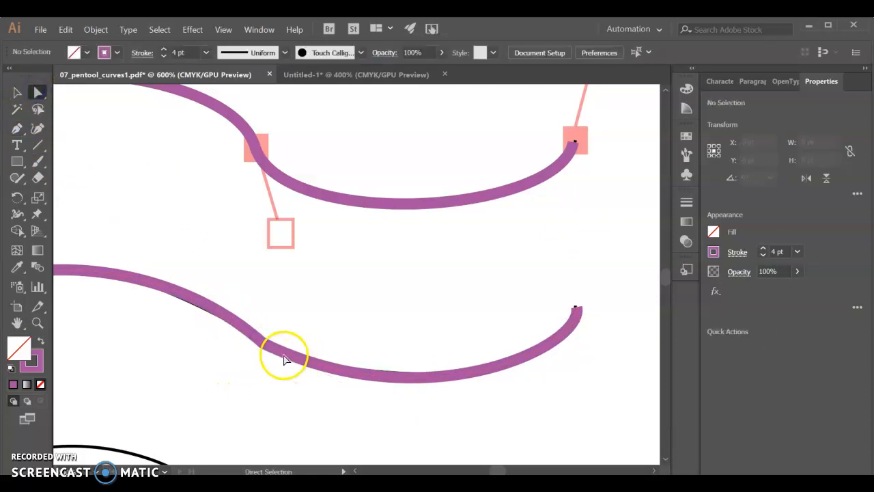
# Trace the fourth wave with three smooth anchors, tilt the starting handle to the right to fit the guide, and end the path.
pyautogui.scroll(-4, 239, 330)
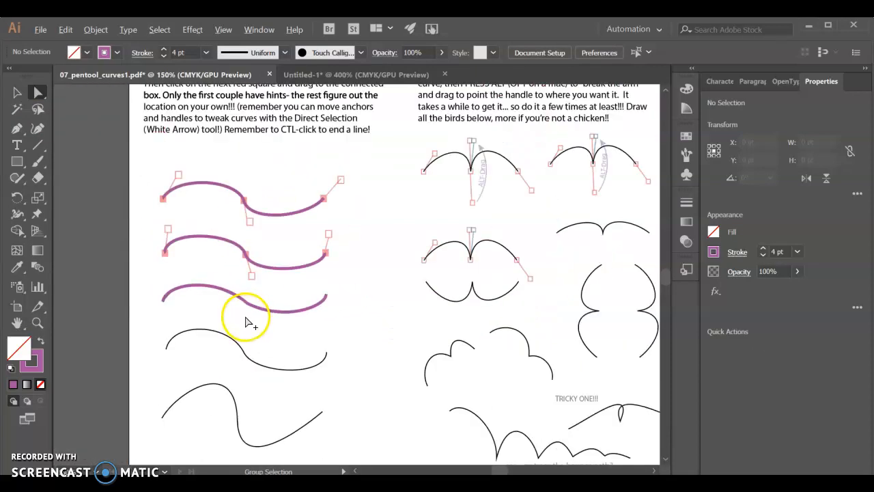
pyautogui.click(16, 127)
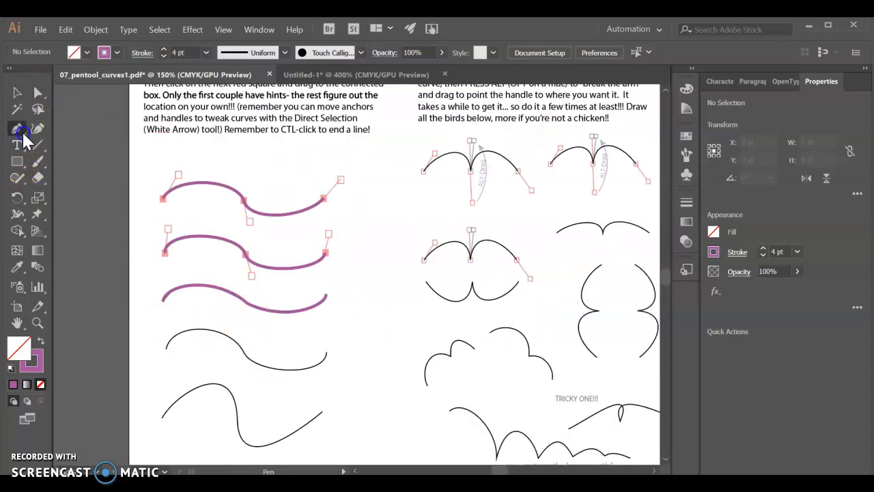
pyautogui.scroll(2, 209, 352)
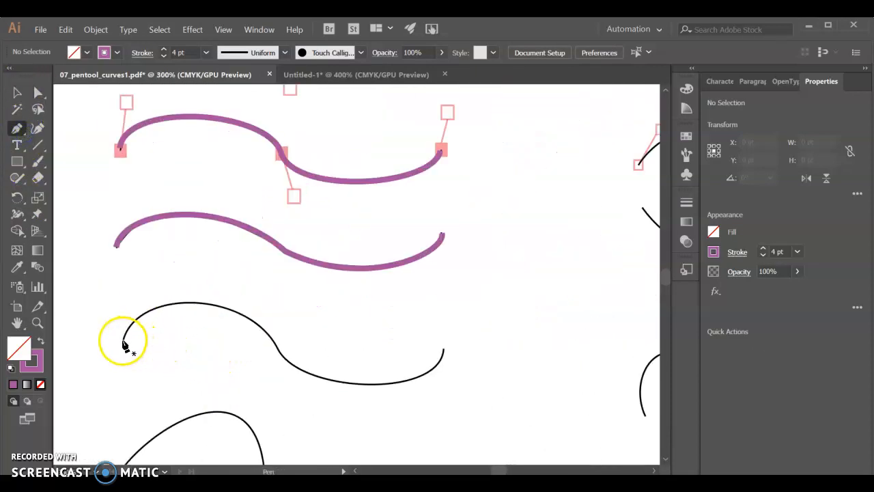
pyautogui.moveTo(114, 292); pyautogui.dragTo(113, 290)
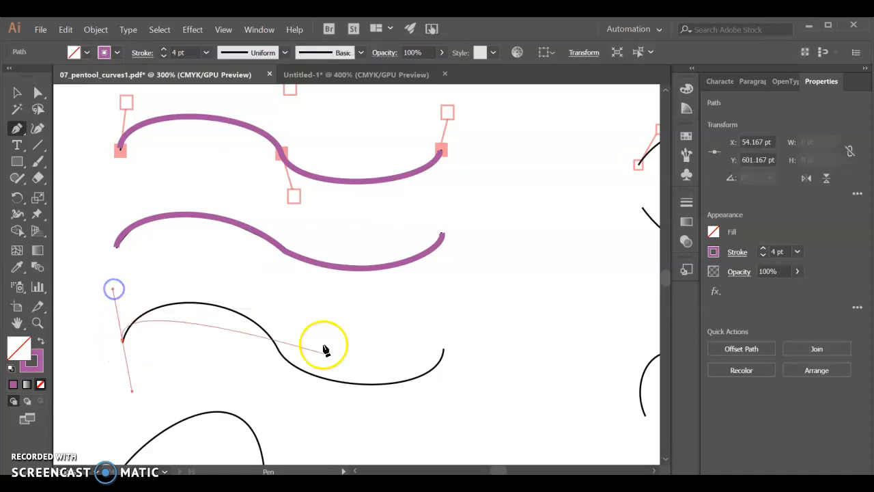
pyautogui.click(279, 352)
pyautogui.moveTo(279, 353); pyautogui.dragTo(317, 406)
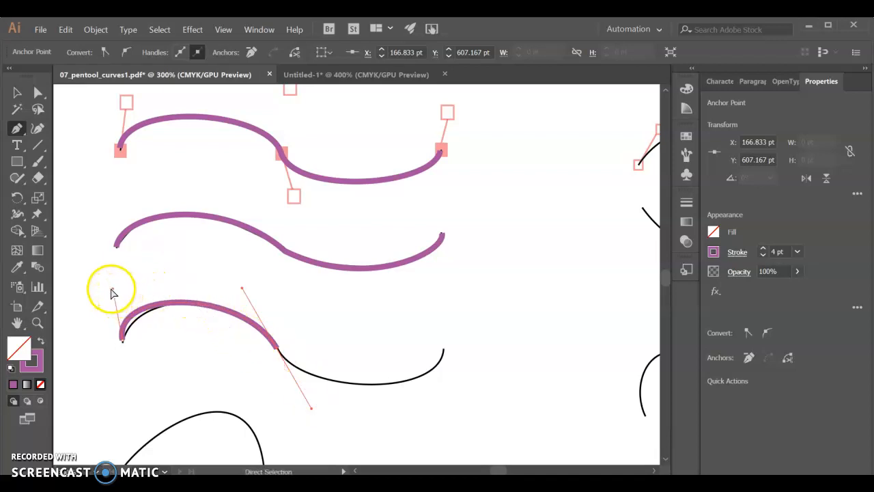
pyautogui.moveTo(114, 291); pyautogui.dragTo(135, 285)
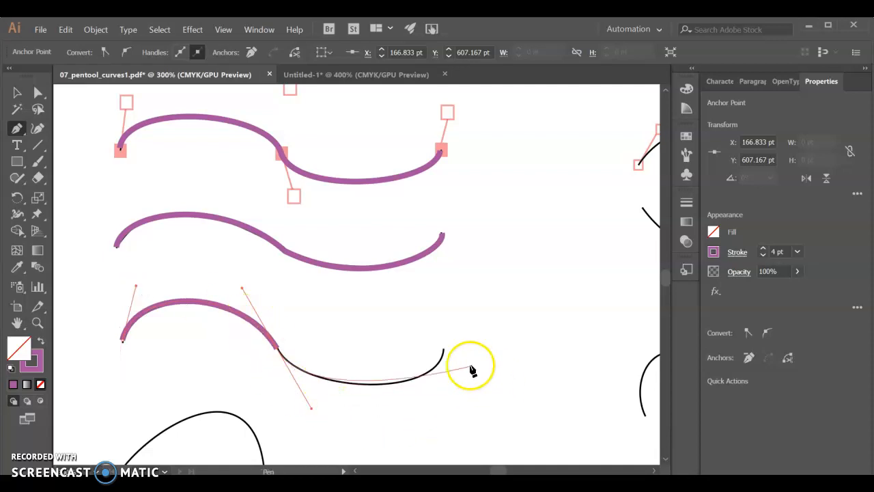
pyautogui.moveTo(444, 353); pyautogui.dragTo(435, 305)
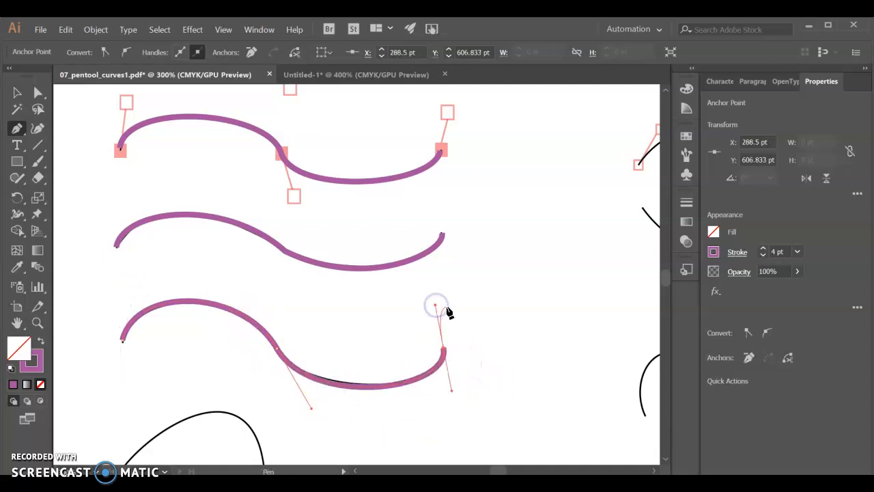
pyautogui.keyDown('ctrl'); pyautogui.click(498, 308); pyautogui.keyUp('ctrl')
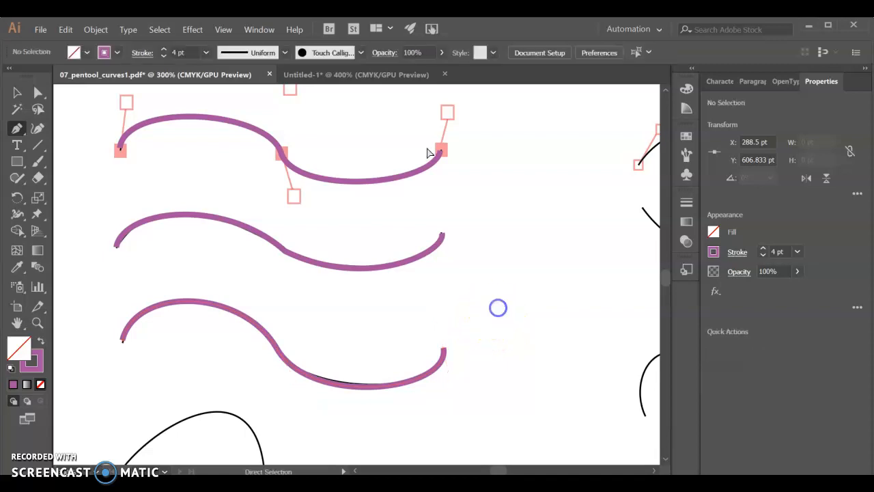
# Switch to the Untitled-1 document and draw an S-shaped practice curve about 250 pt wide in empty space, with a smooth middle anchor.
pyautogui.click(379, 78)
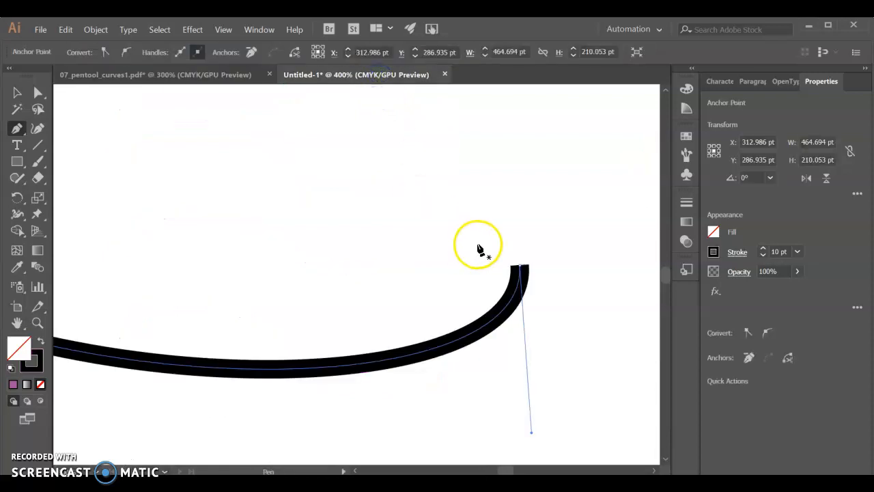
pyautogui.scroll(-10, 464, 276)
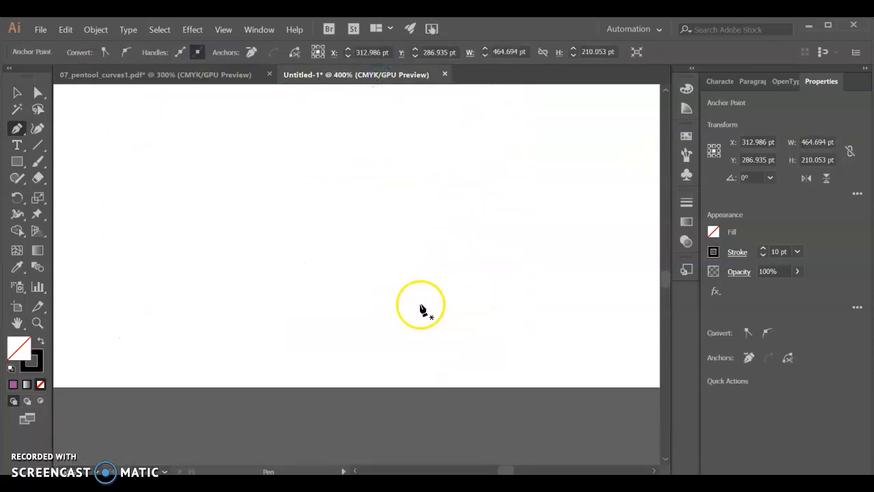
pyautogui.click(185, 199)
pyautogui.moveTo(459, 184); pyautogui.dragTo(547, 287)
pyautogui.click(642, 148)
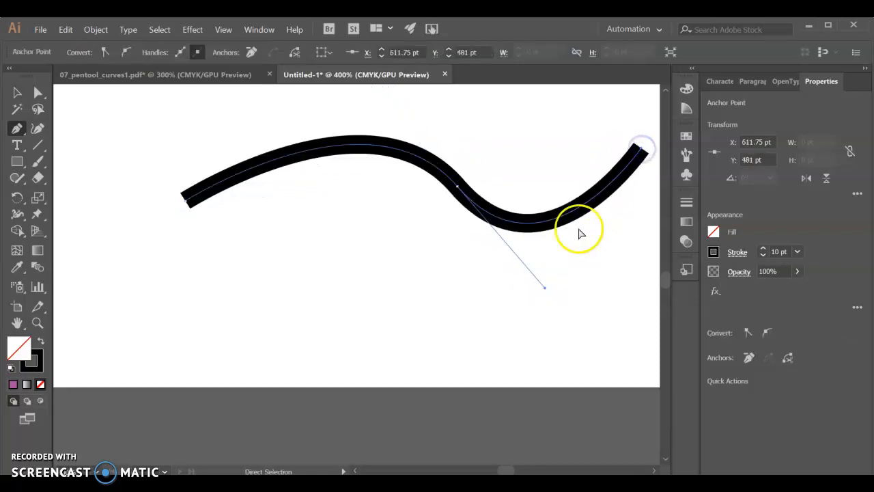
# Try breaking the middle anchor's outgoing handle to point upward so the second half becomes a bump, and undo it.
pyautogui.hscroll(1, 574, 252)
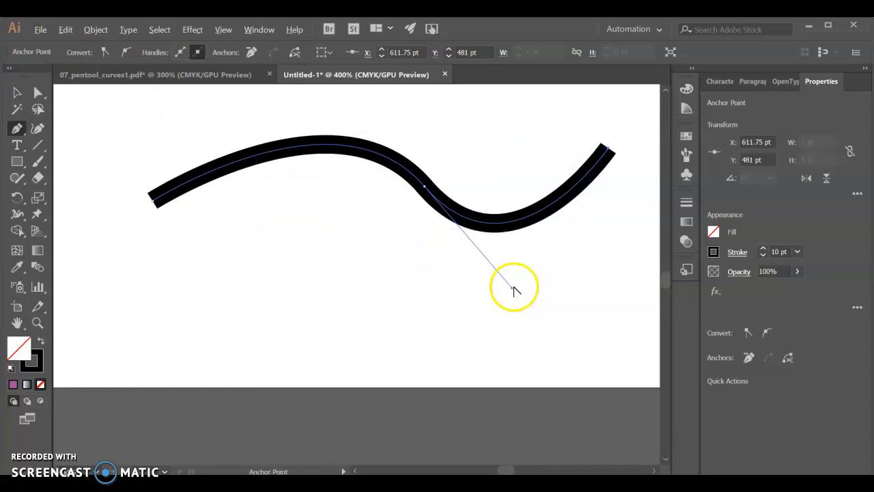
pyautogui.moveTo(514, 291); pyautogui.dragTo(537, 76)
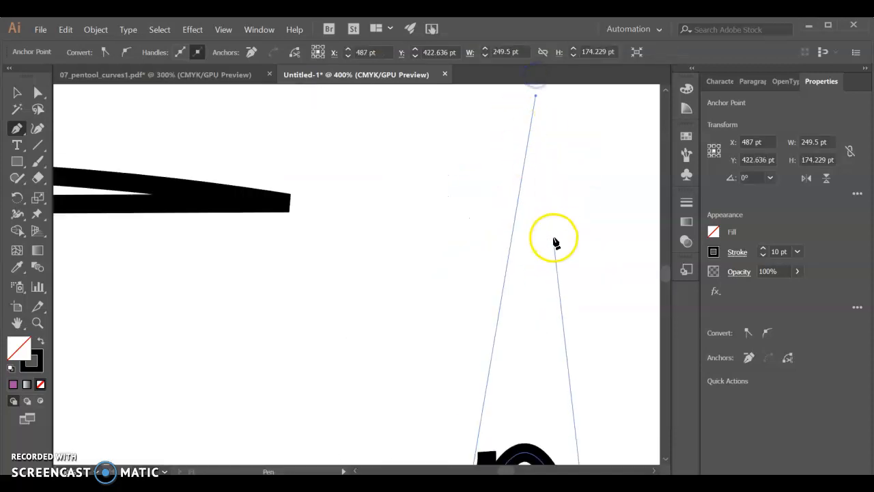
pyautogui.scroll(-6, 568, 250)
pyautogui.hotkey('ctrl', 'z')
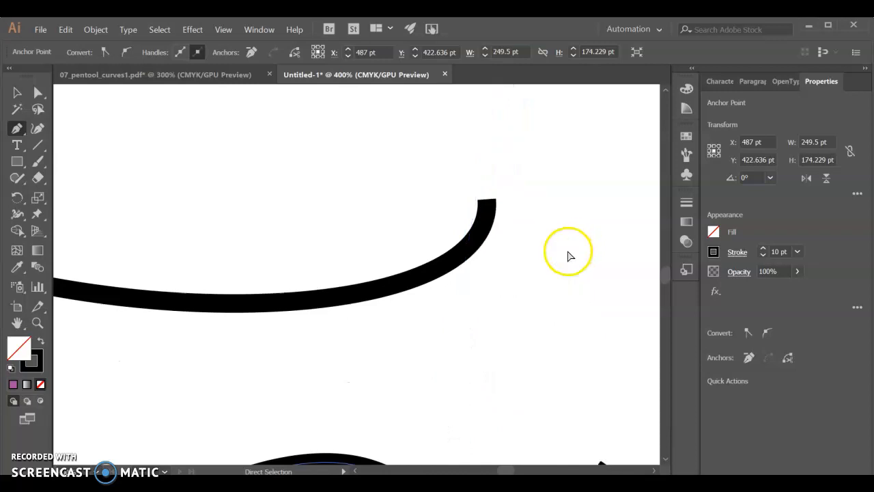
pyautogui.scroll(-4, 569, 256)
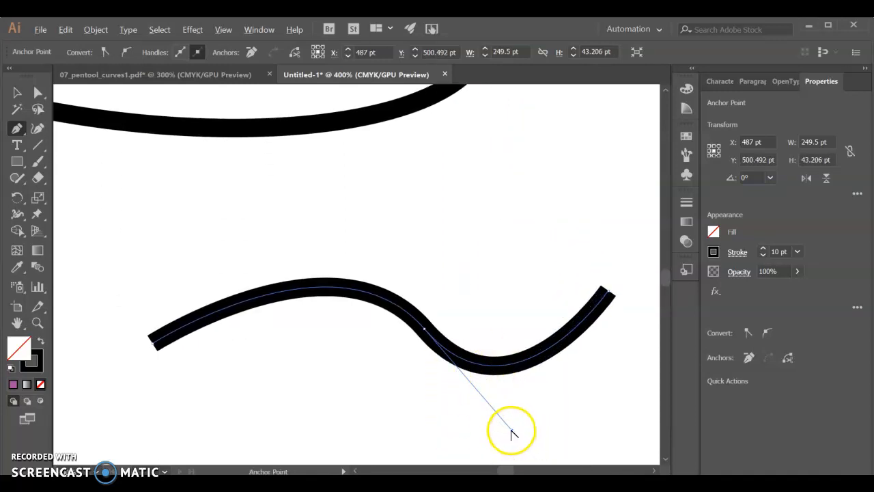
pyautogui.moveTo(514, 433); pyautogui.dragTo(500, 207)
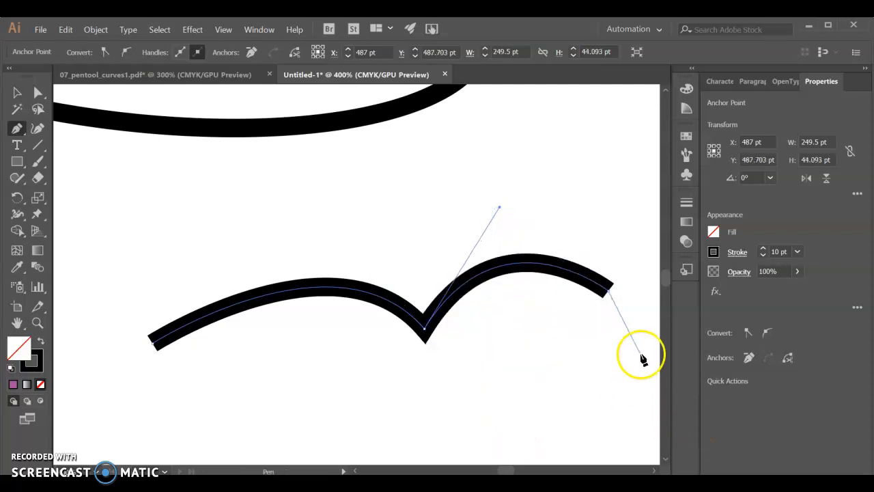
pyautogui.hotkey('ctrl', 'z')
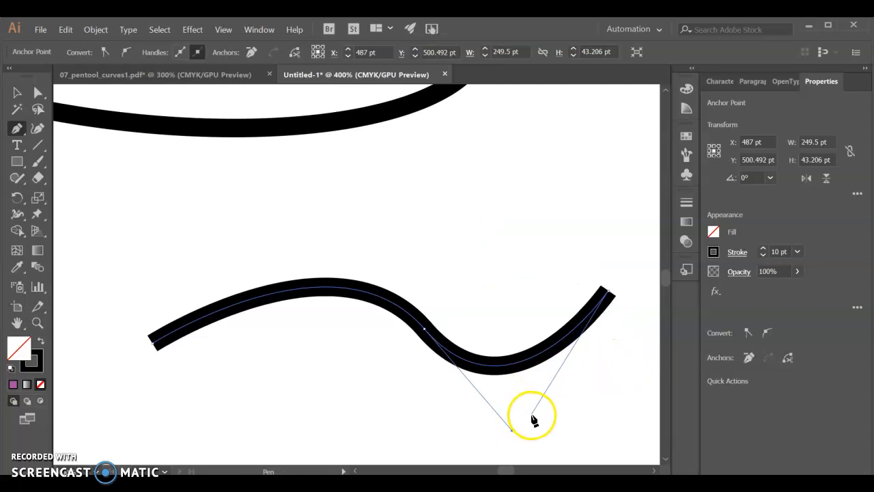
# Undo the practice curve's middle and end anchors, going back to its starting point.
pyautogui.press('ctrl')
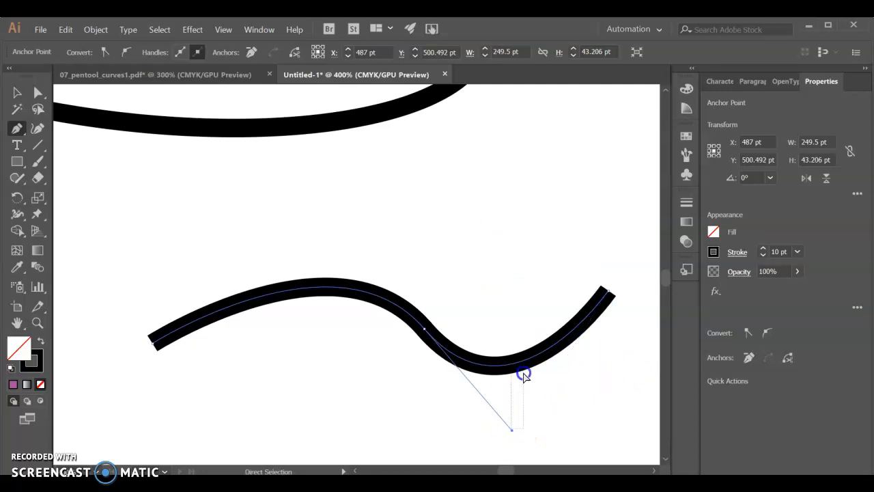
pyautogui.moveTo(523, 373); pyautogui.dragTo(511, 428)
pyautogui.hotkey('ctrl', 'z')
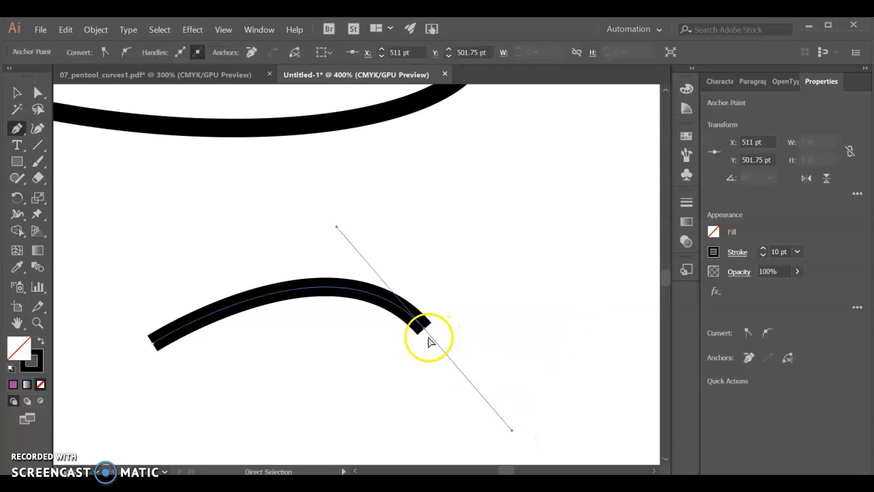
pyautogui.hotkey('ctrl', 'z')
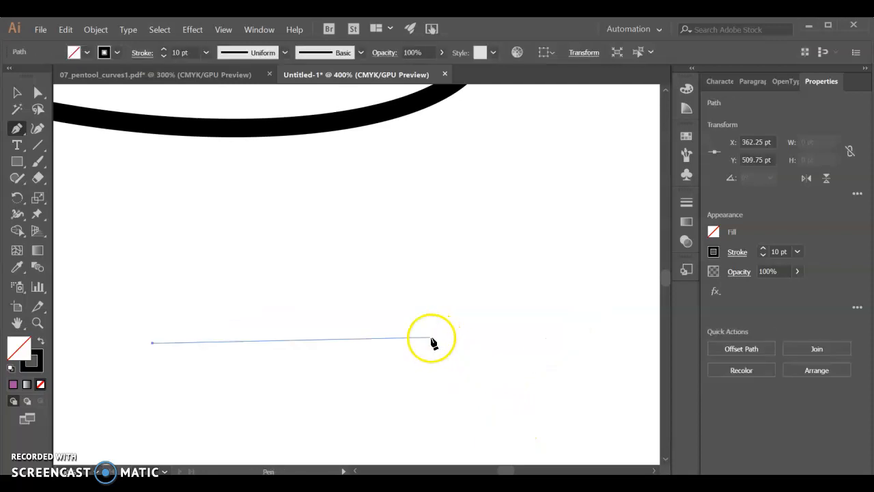
# Redraw the practice curve about 240 pt wide and swing the middle anchor's outgoing handle upward with both handles still linked.
pyautogui.moveTo(406, 283); pyautogui.dragTo(519, 369)
pyautogui.moveTo(586, 260); pyautogui.dragTo(504, 405)
pyautogui.press('ctrl')
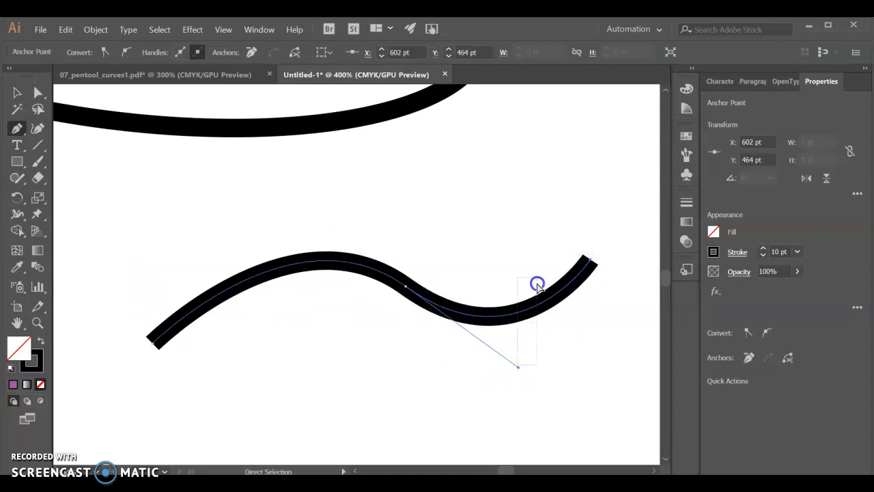
pyautogui.moveTo(535, 268); pyautogui.dragTo(537, 265)
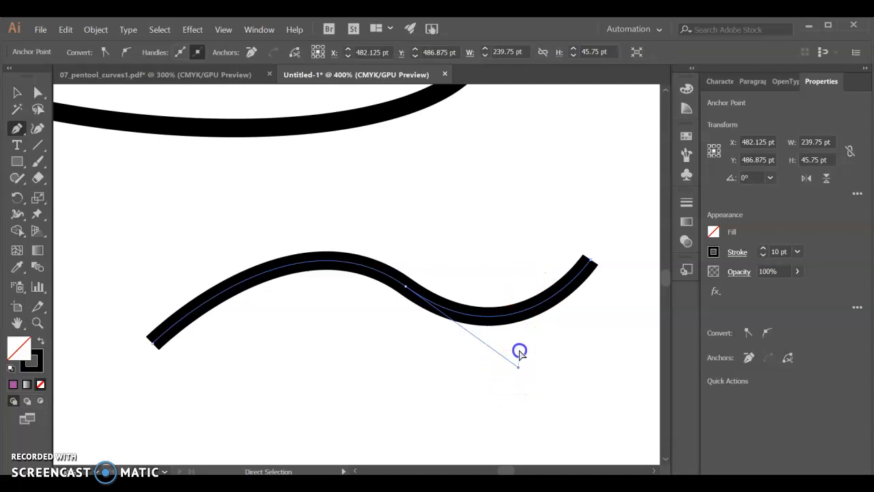
pyautogui.moveTo(519, 371)
pyautogui.mouseDown()
pyautogui.moveTo(533, 243)
pyautogui.moveTo(480, 182)
pyautogui.moveTo(400, 174)
pyautogui.mouseUp()
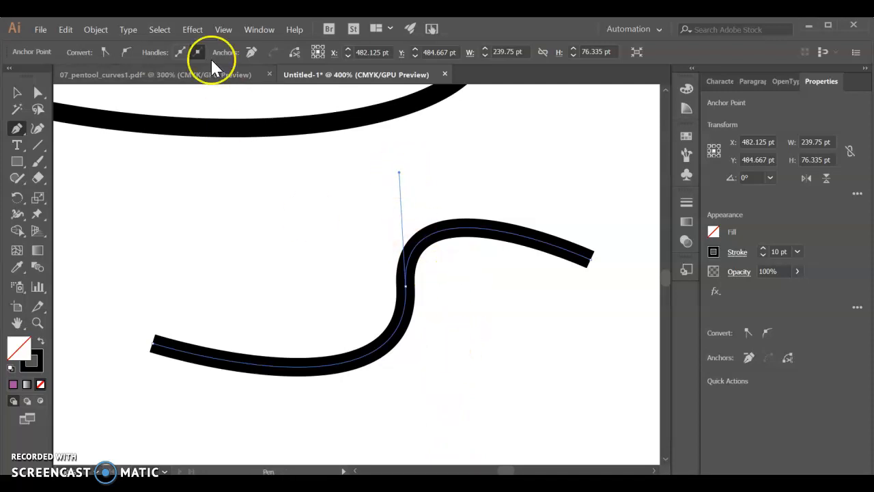
# Switch to the 07_pentool_curves1.pdf worksheet and trace the first hinted bird with three anchors, breaking the middle anchor's handle upward, and end the path.
pyautogui.click(170, 76)
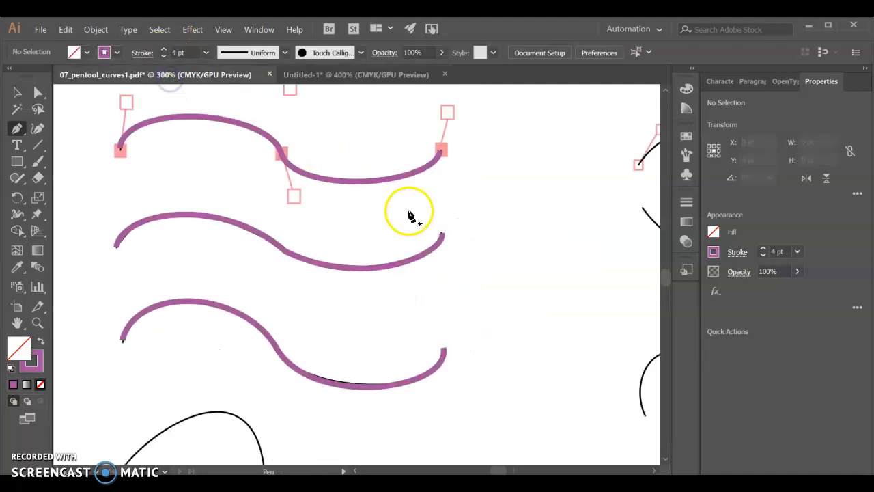
pyautogui.hscroll(10, 409, 216)
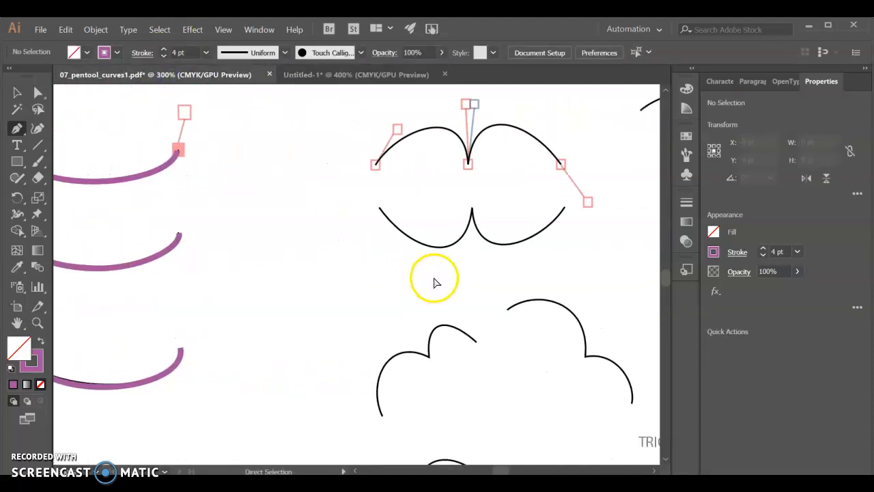
pyautogui.scroll(7, 435, 279)
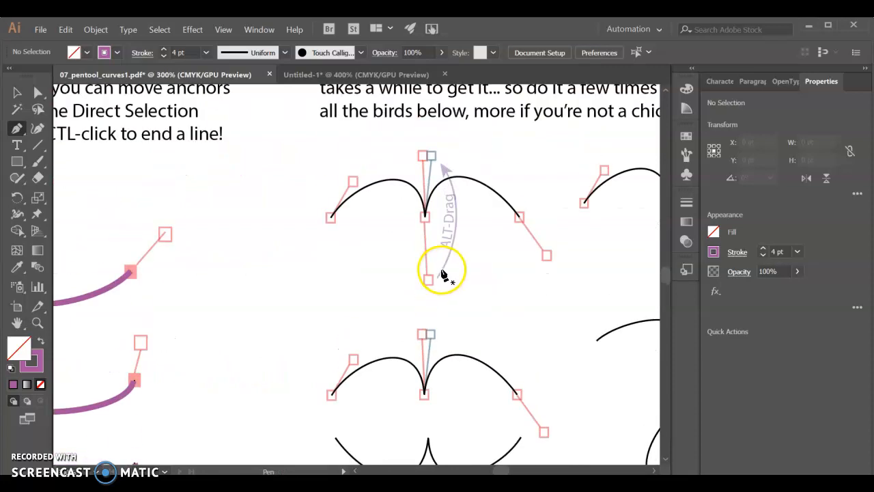
pyautogui.hscroll(3, 440, 277)
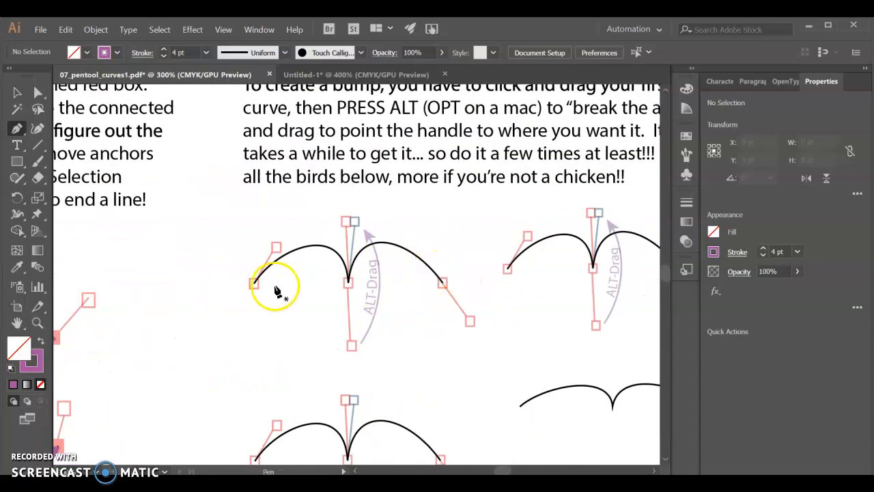
pyautogui.click(19, 130)
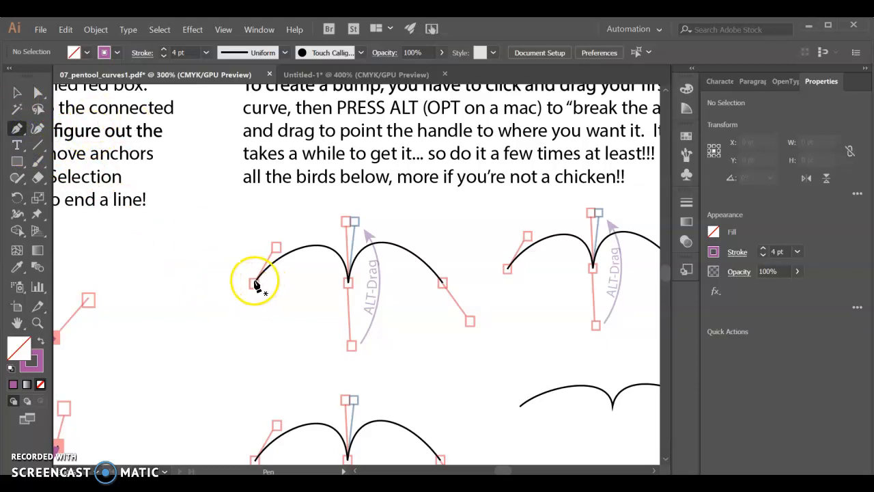
pyautogui.click(277, 250)
pyautogui.moveTo(349, 283); pyautogui.dragTo(350, 323)
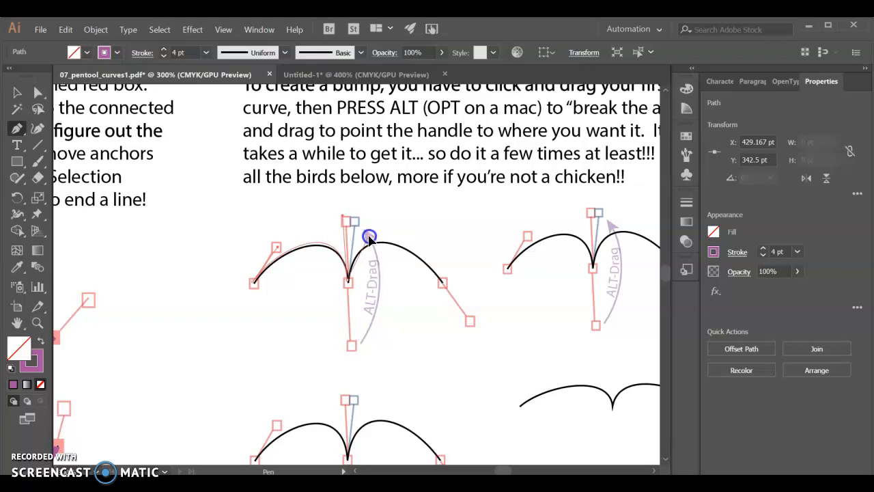
pyautogui.moveTo(354, 222); pyautogui.dragTo(355, 222)
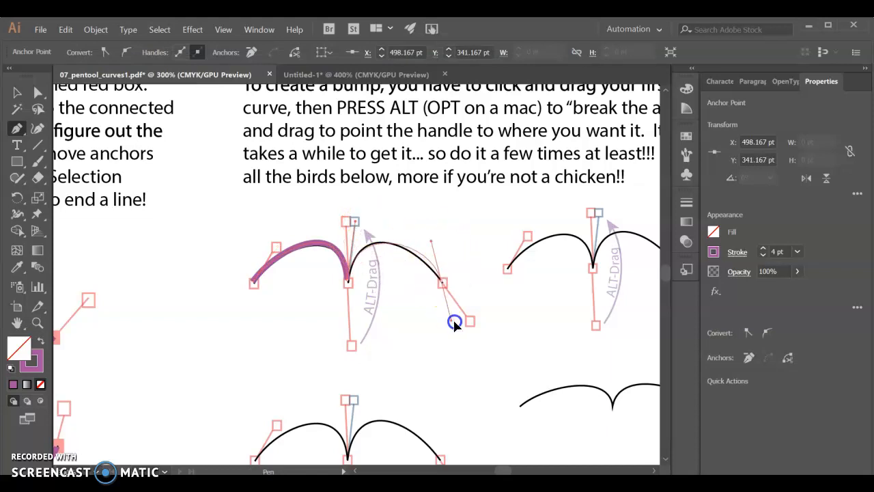
pyautogui.moveTo(471, 321); pyautogui.dragTo(471, 319)
pyautogui.keyDown('ctrl'); pyautogui.click(488, 299); pyautogui.keyUp('ctrl')
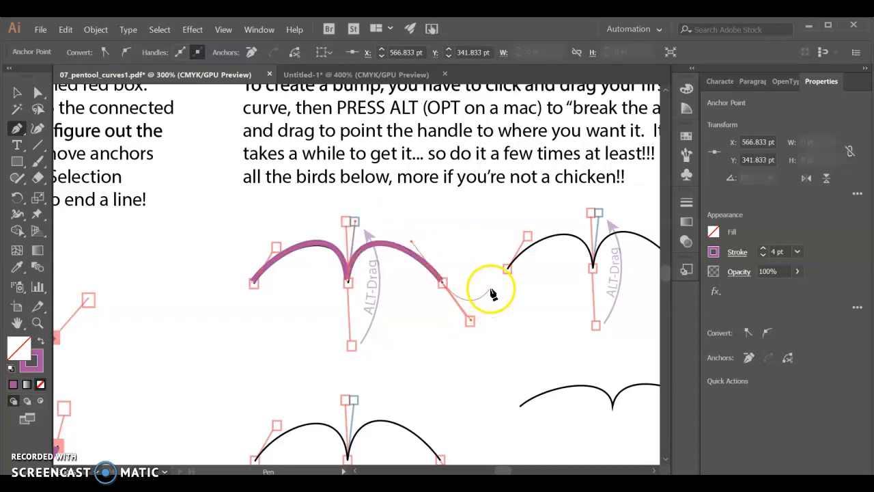
# Trace the second hinted bird beside it with the Pen tool, breaking the middle handle upward between the two bumps, and end the path.
pyautogui.hscroll(2, 488, 299)
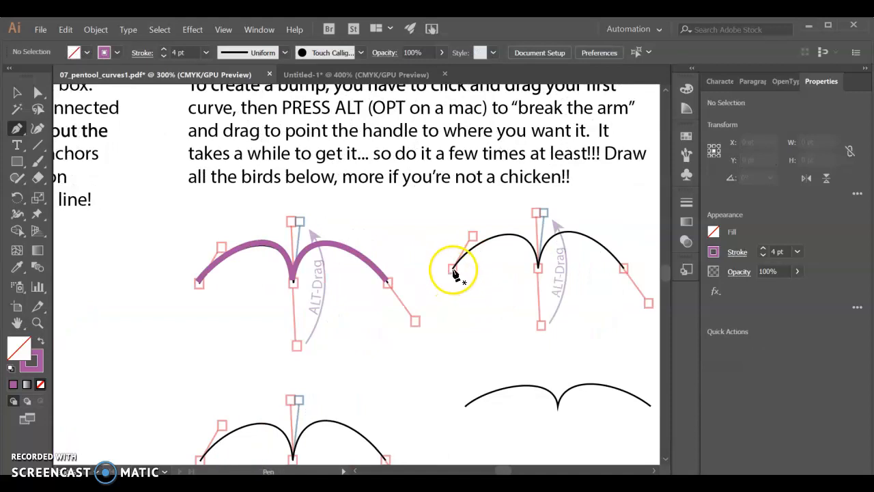
pyautogui.moveTo(474, 235); pyautogui.dragTo(474, 234)
pyautogui.hscroll(2, 537, 262)
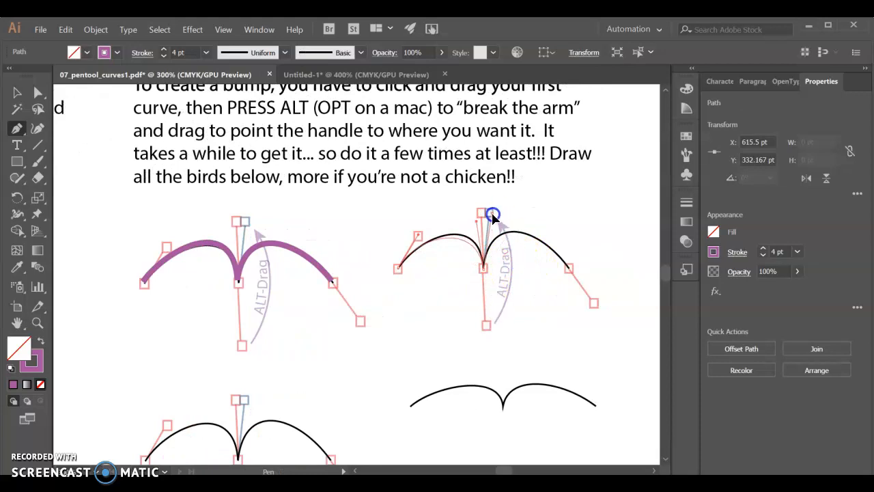
pyautogui.moveTo(492, 215); pyautogui.dragTo(492, 211)
pyautogui.moveTo(569, 268); pyautogui.dragTo(595, 303)
pyautogui.keyDown('ctrl'); pyautogui.click(553, 328); pyautogui.keyUp('ctrl')
# Examine the remaining worksheet exercises, including the hearts, clovers, two-anchor Bonus Round curves, tricky looped bird and bounce path.
pyautogui.scroll(-3, 567, 335)
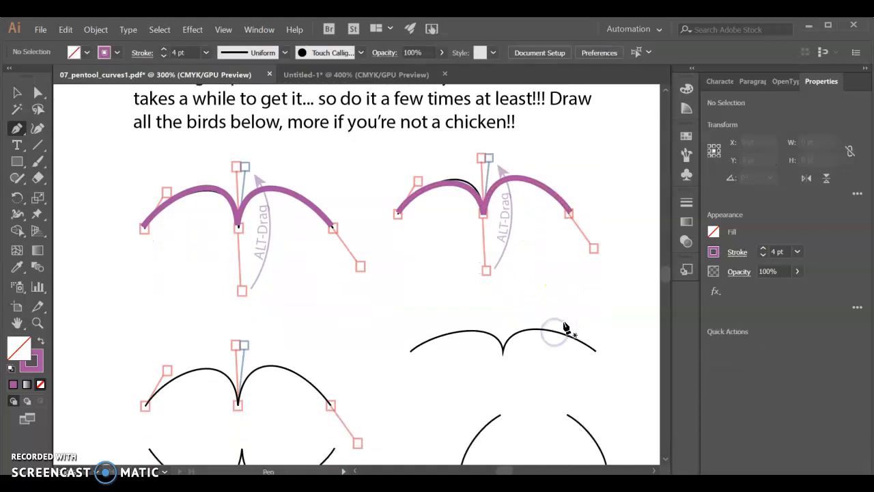
pyautogui.scroll(-3, 332, 283)
pyautogui.scroll(-5, 353, 275)
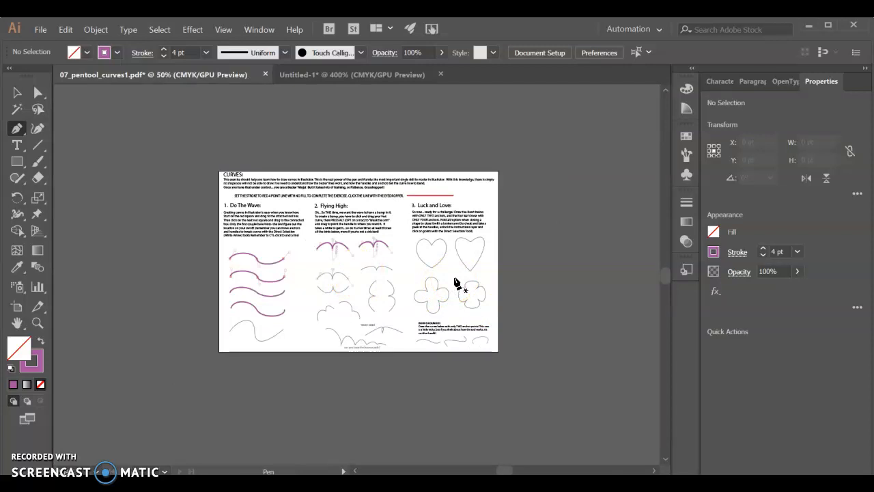
pyautogui.scroll(4, 460, 351)
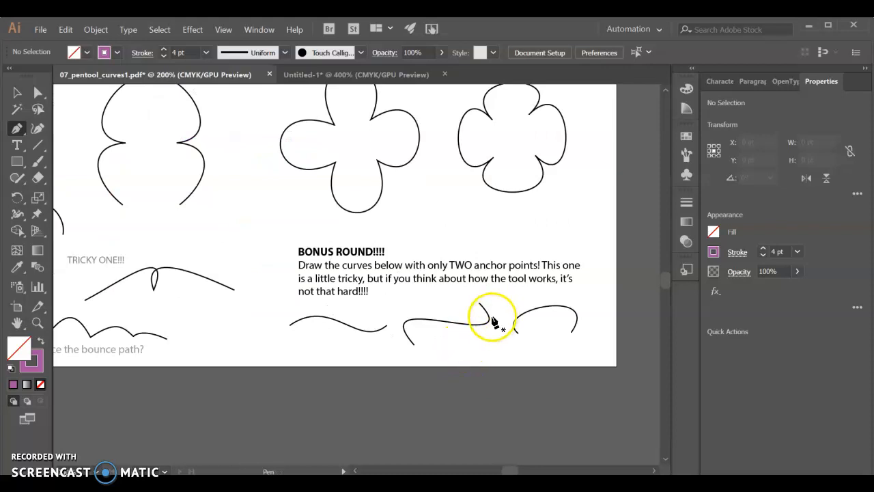
pyautogui.scroll(2, 534, 345)
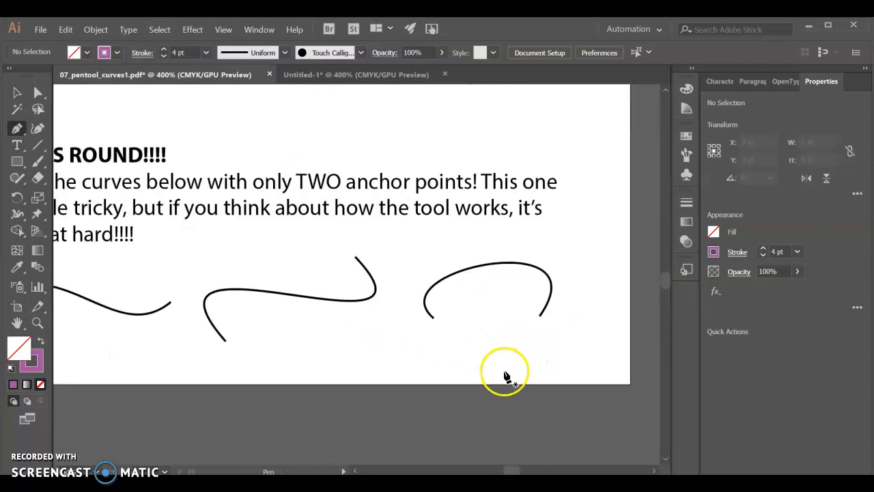
pyautogui.hscroll(-3, 519, 372)
pyautogui.hscroll(-1, 524, 388)
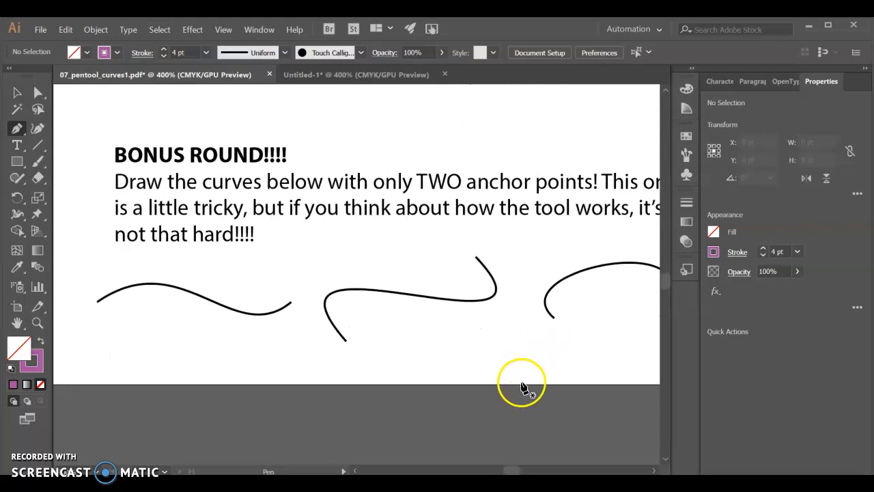
pyautogui.scroll(-2, 474, 368)
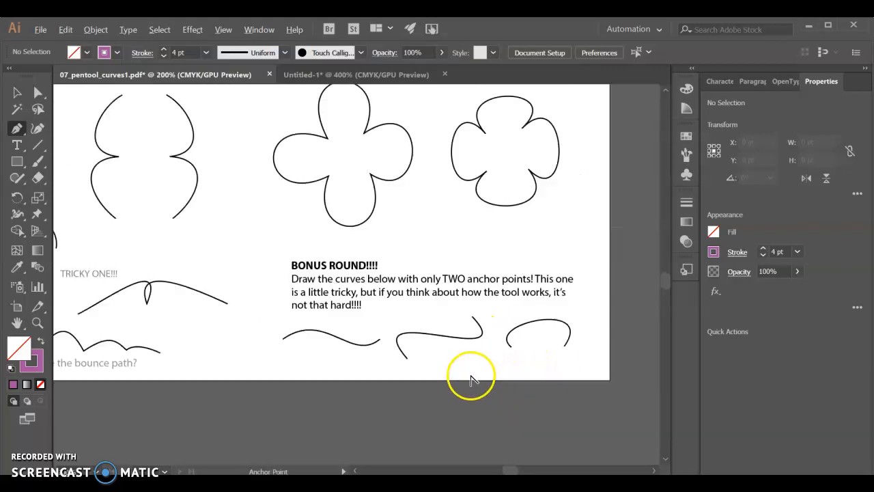
pyautogui.hscroll(-5, 263, 342)
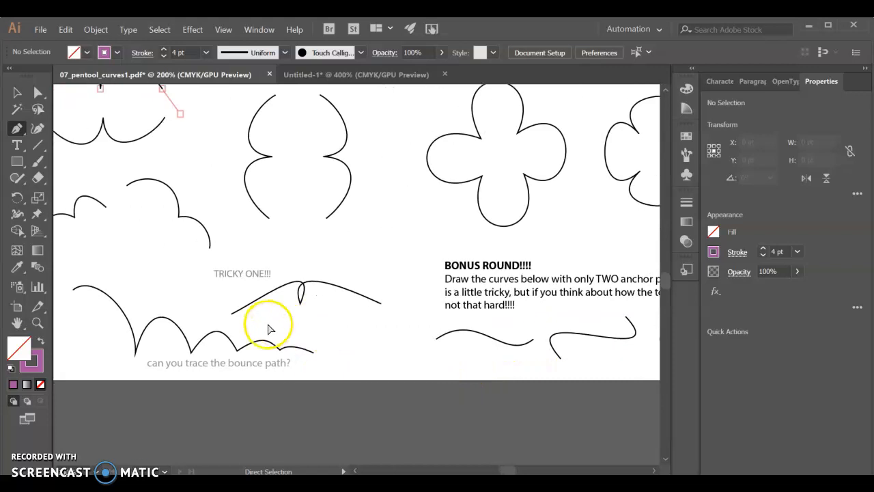
pyautogui.hscroll(-2, 269, 329)
pyautogui.scroll(1, 314, 328)
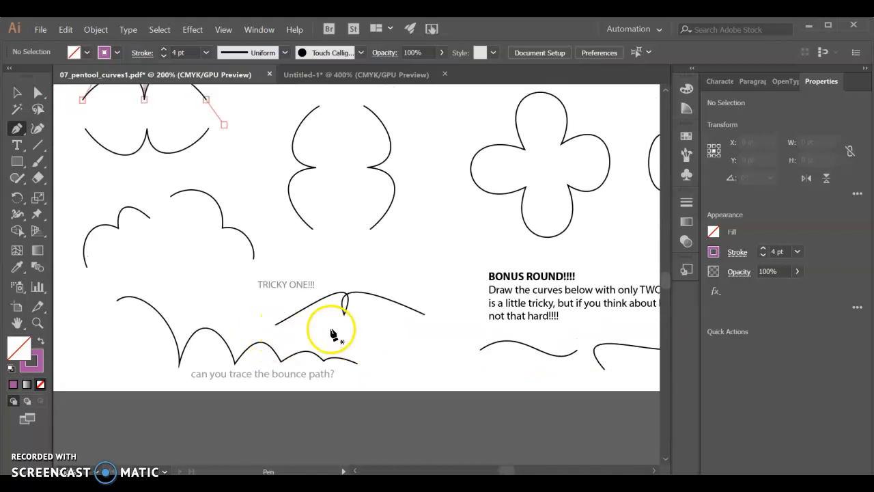
pyautogui.scroll(-2, 343, 330)
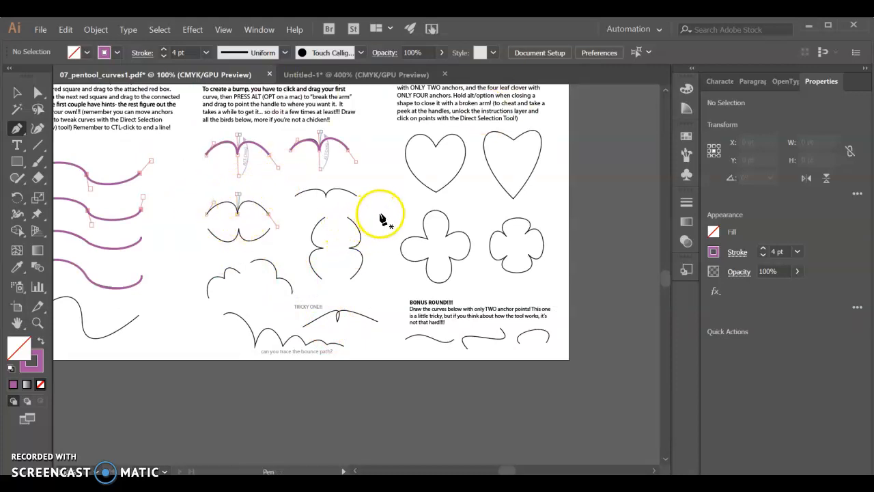
pyautogui.hscroll(-4, 383, 220)
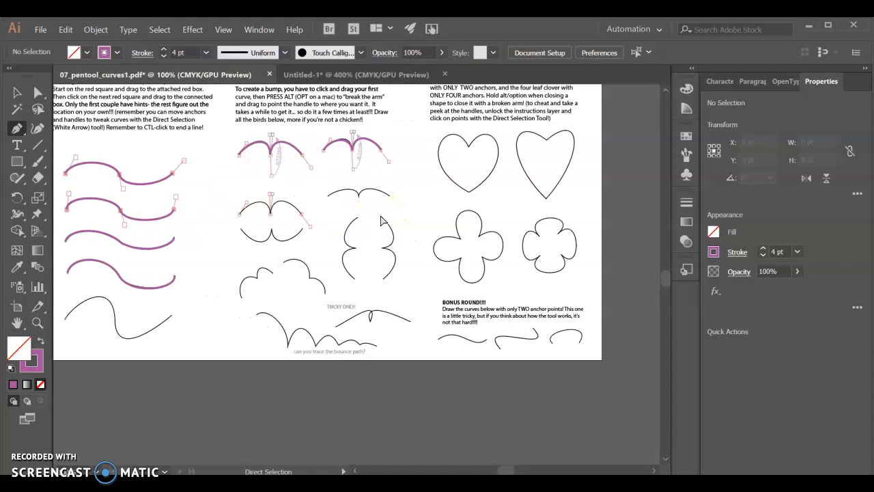